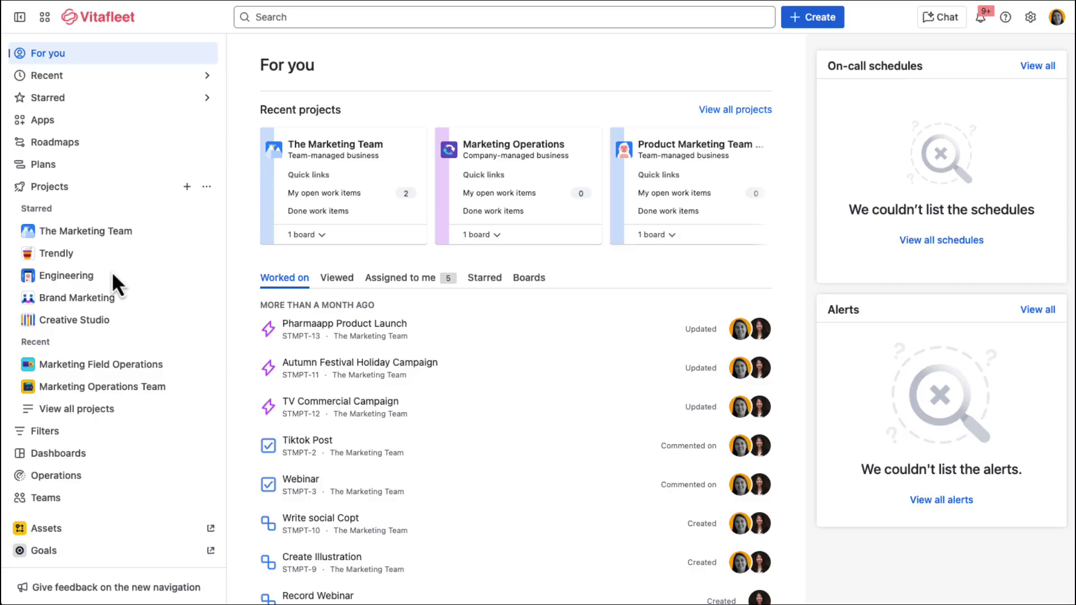
Open The Marketing Team project and look at its calendar and timeline views.
left_click(101, 235)
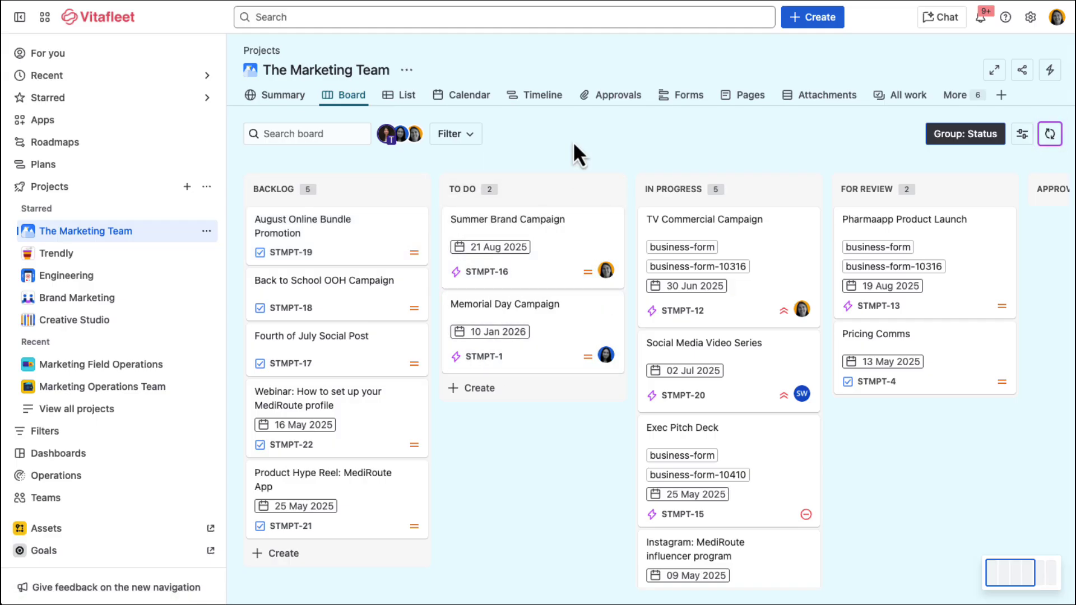
left_click(472, 99)
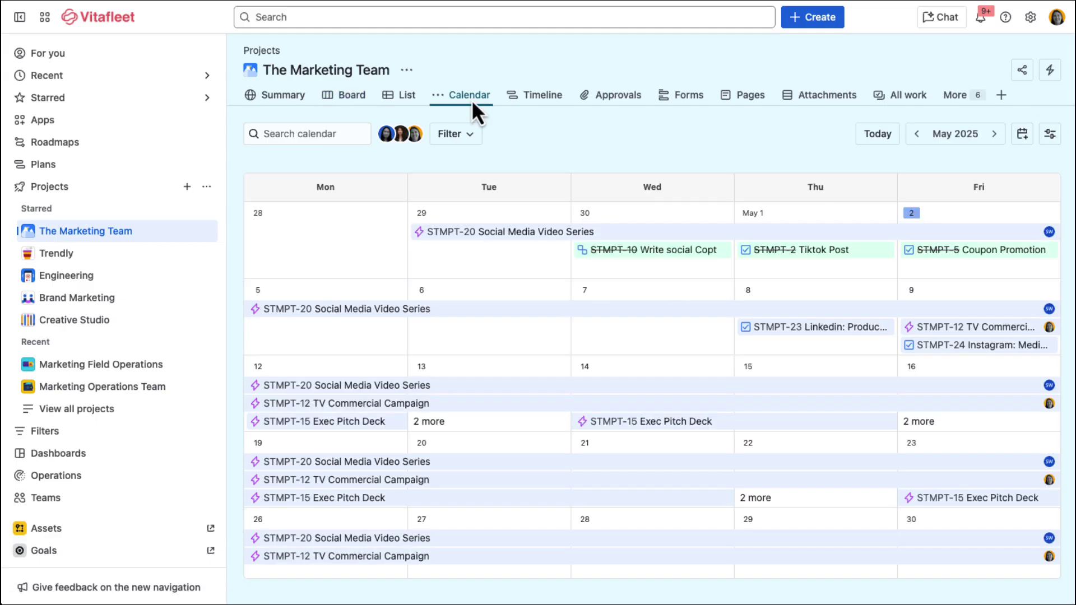
left_click(536, 99)
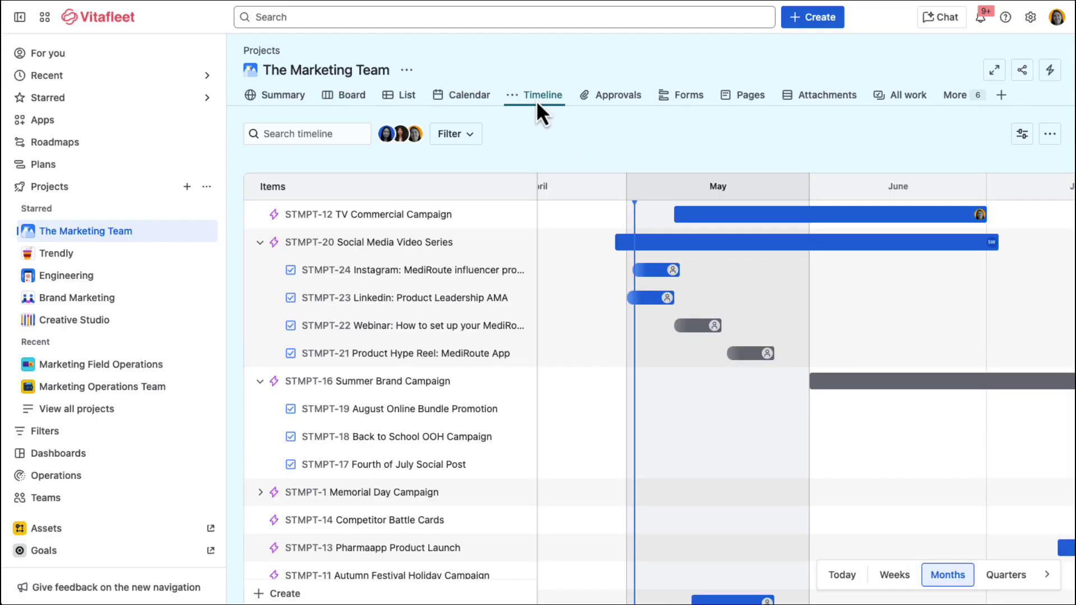
Collapse and re-expand Social Media Video Series, return to the board, then open Forms.
left_click(260, 242)
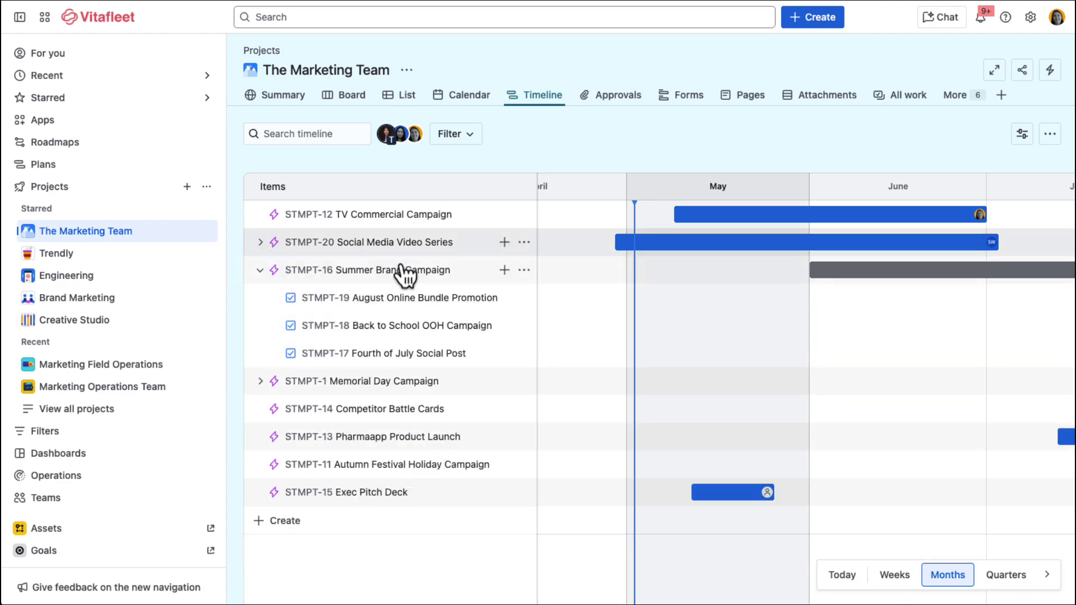
left_click(260, 242)
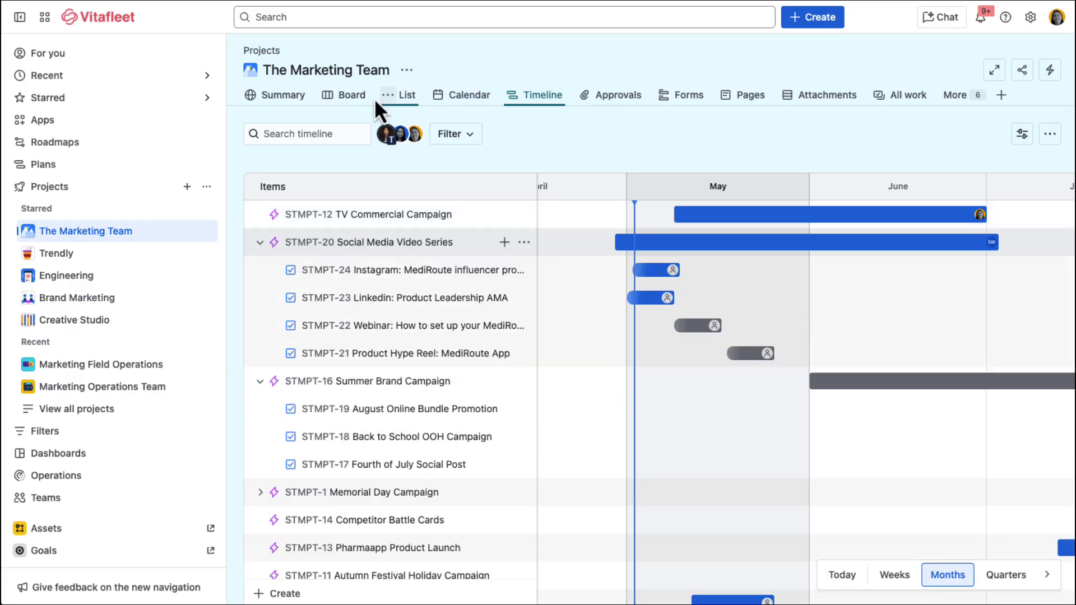
left_click(345, 96)
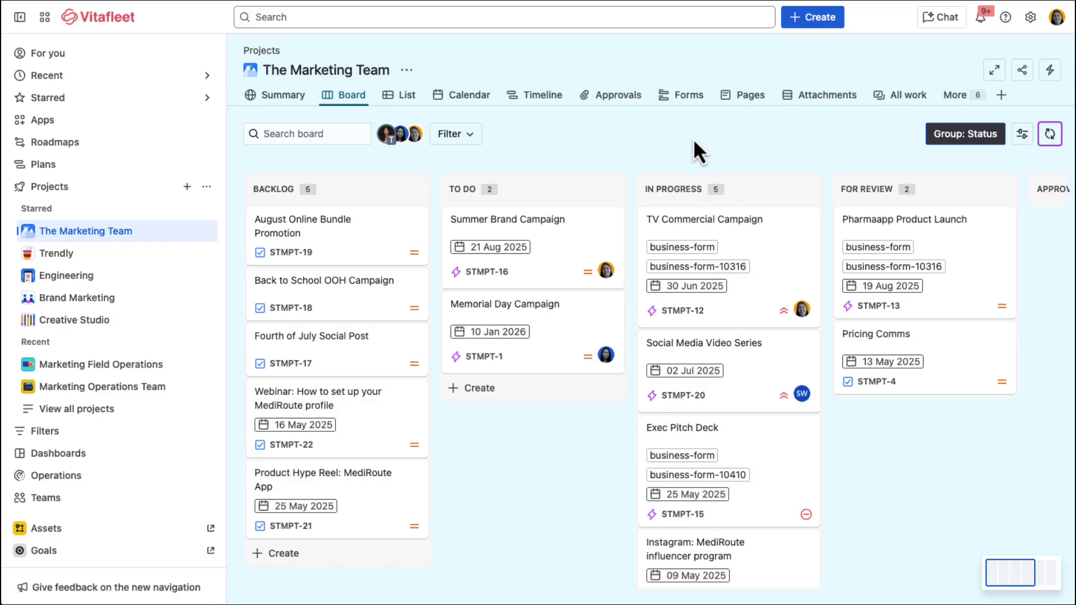
left_click(688, 100)
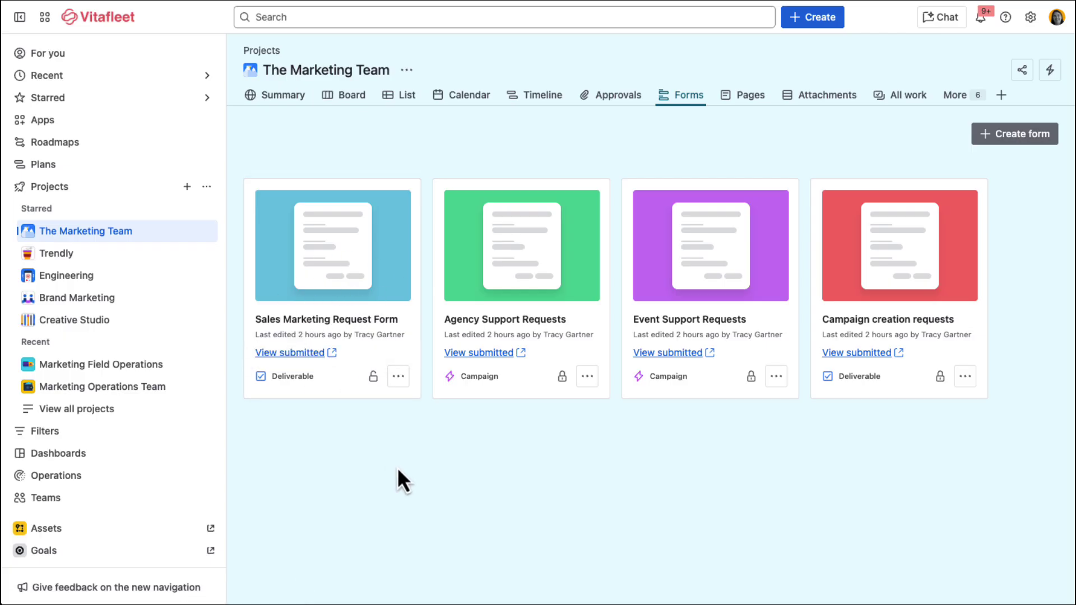
Open the Sales Marketing Request Form and scroll through its fields.
left_click(344, 318)
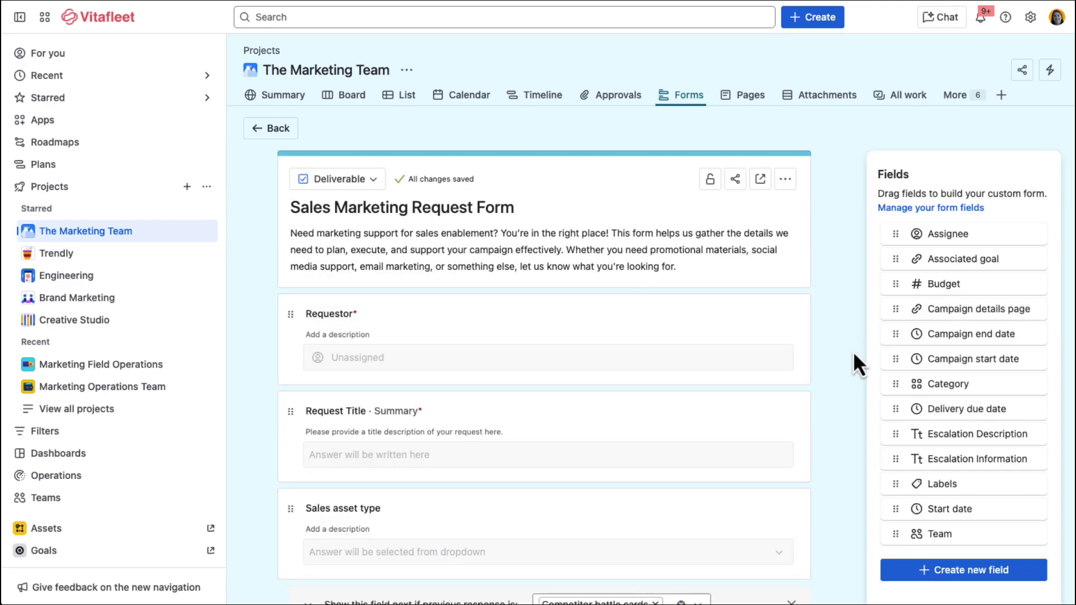
scroll(853, 351, "down", 10)
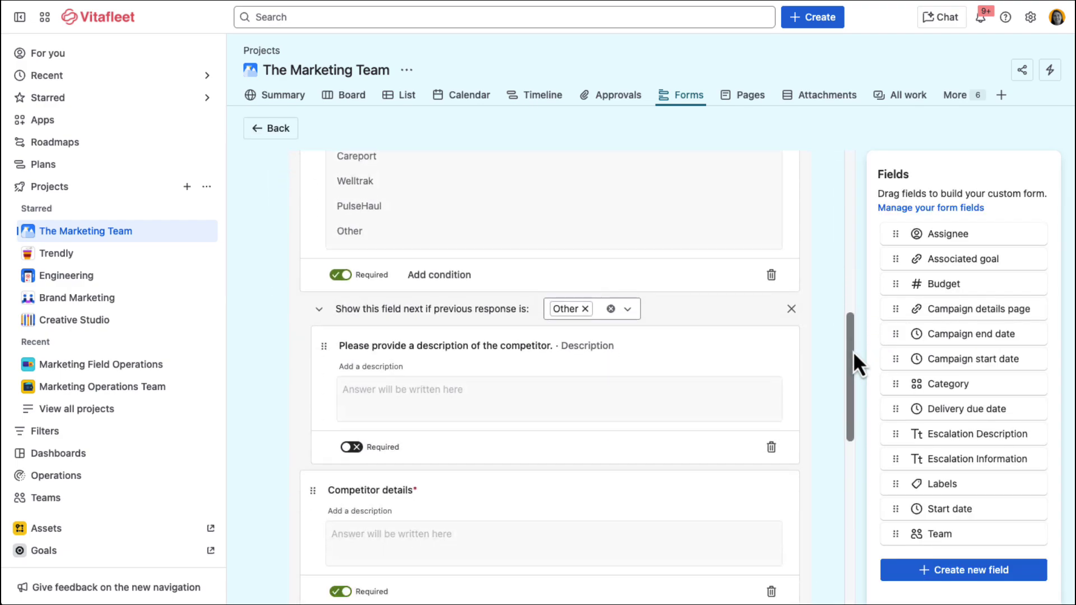
scroll(853, 351, "down", 10)
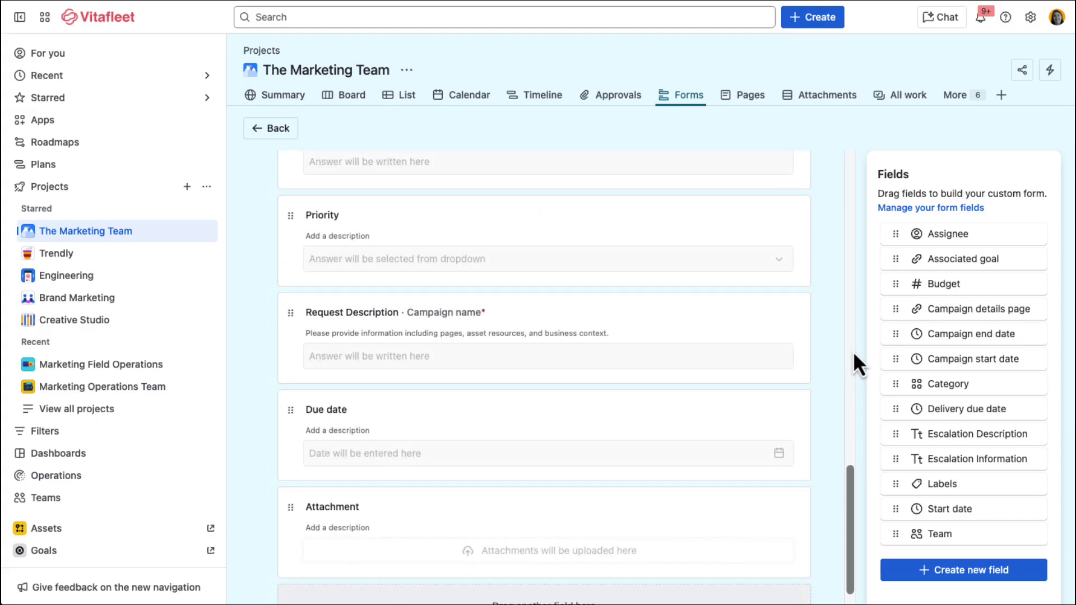
scroll(853, 351, "up", 15)
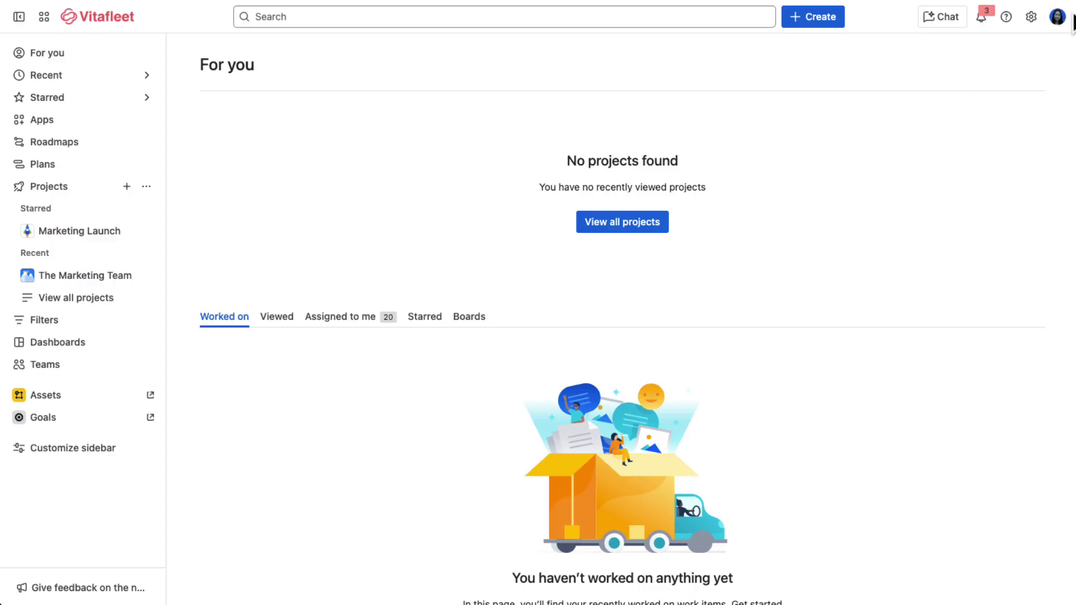
Open and close the account avatar menu.
left_click(1058, 18)
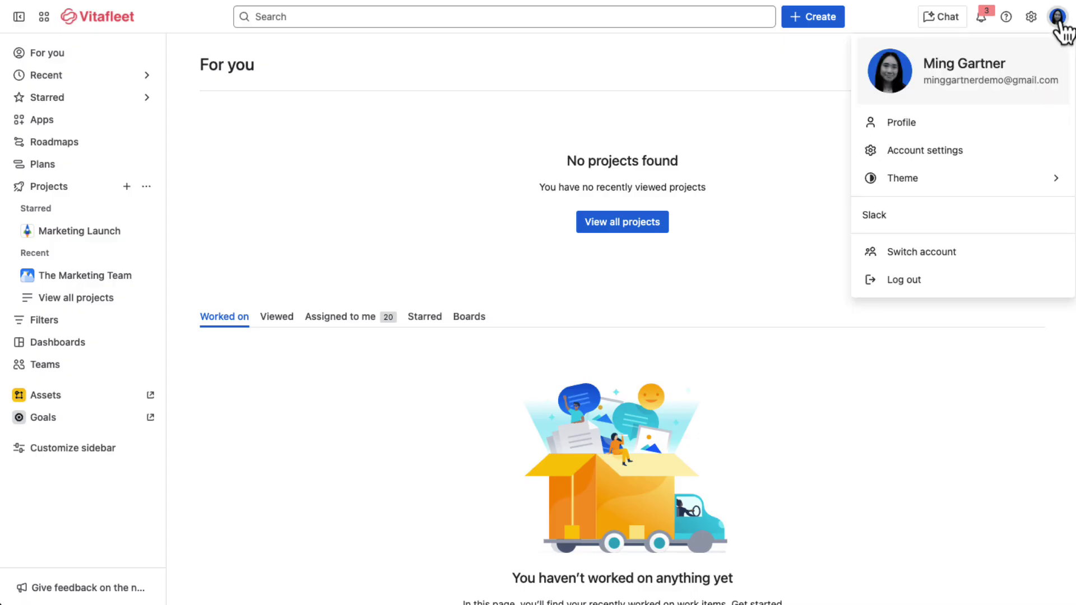
left_click(1058, 18)
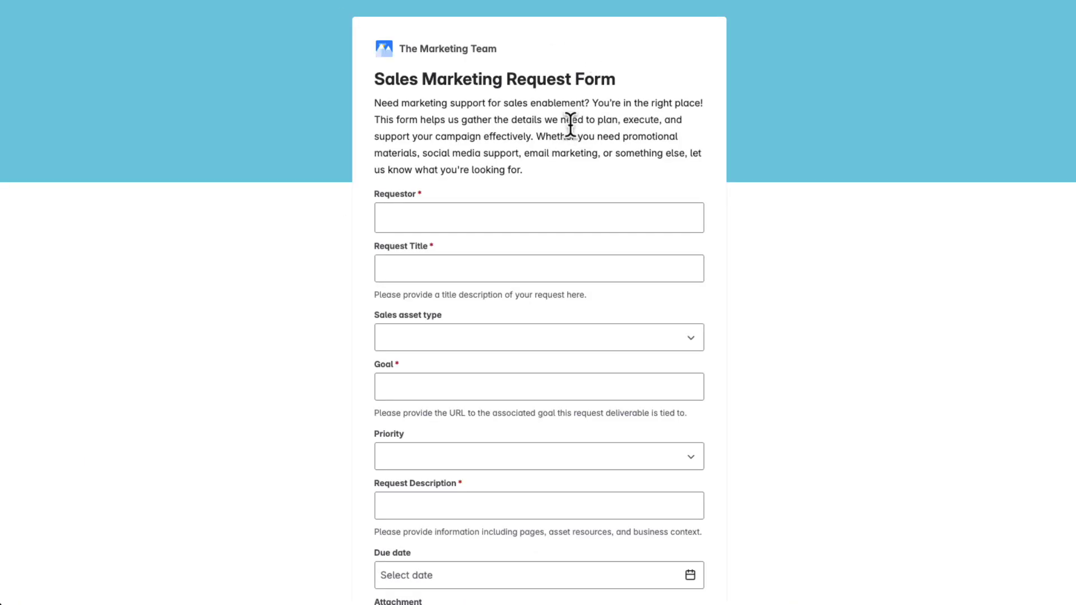
Search for the requestor and pick the matching person.
left_click(434, 226)
type("minig")
key("BackSpace")
key("BackSpace")
type("g")
left_click(424, 259)
left_click(423, 266)
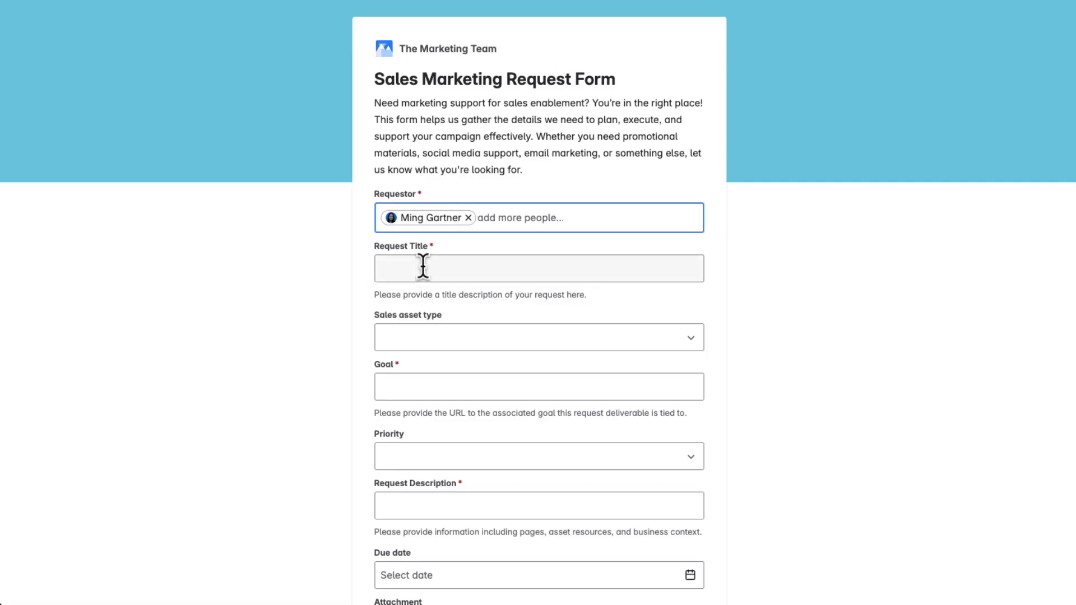
Title the request 'Competitor Battle Cards' with asset type Competitor battle cards and competitor Careport.
left_click(482, 307)
left_click(493, 338)
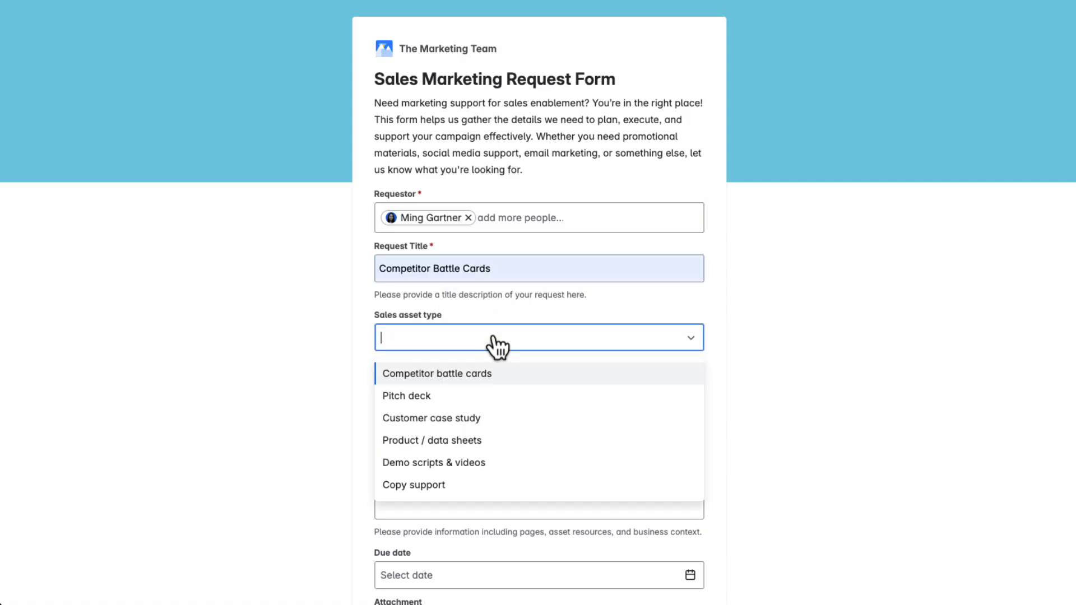
left_click(446, 379)
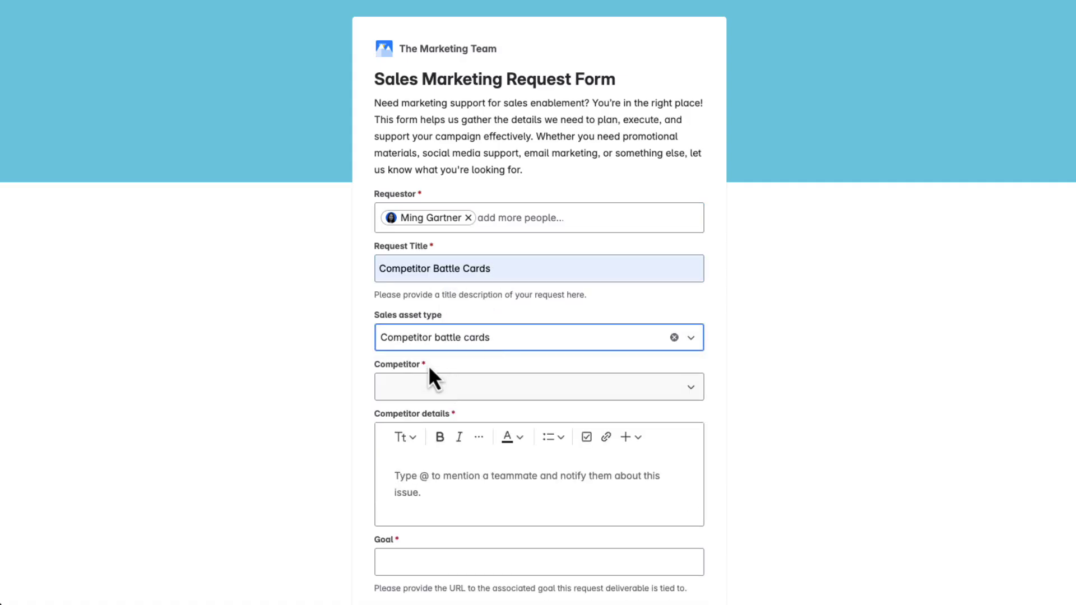
scroll(460, 370, "down", 1)
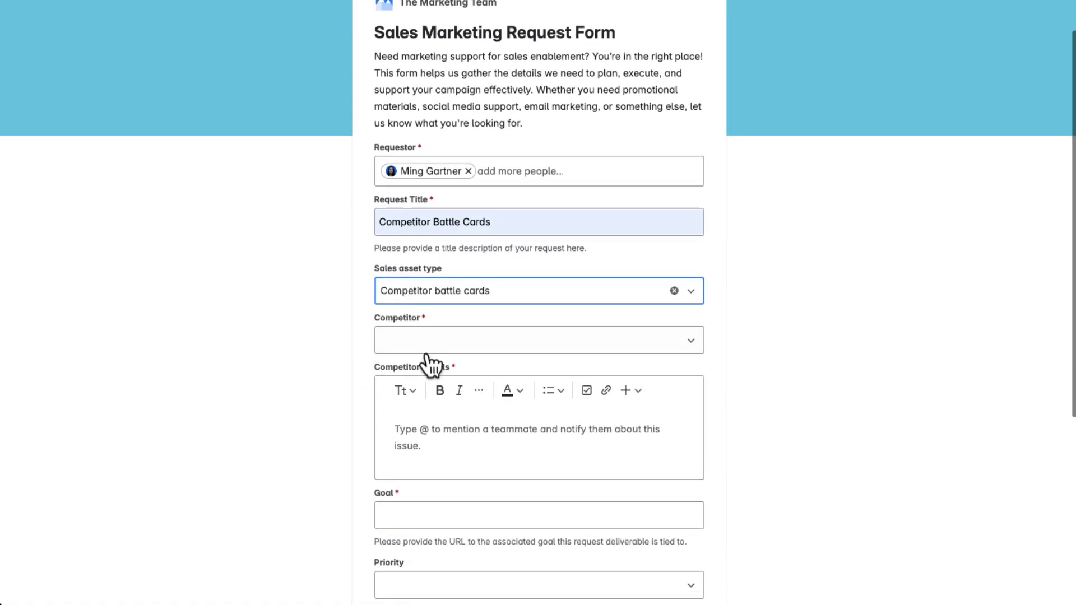
left_click(448, 345)
left_click(423, 375)
Paste the prepared competitor details, then copy the vendor agreements goal's link.
left_click(426, 433)
type("We're preparing for upcoming sales conversations with large hospital systems and need updated competitor battlecards for Careport. Please include key differentiators, pricing insights (if available), recent product updates, and sales objections we're likely to encounter. It would also be helpful to have any known customer logos or case studies tied to these competitors. These battlecards will be used by the CarePort sales and customer success teams to position our offerings more effectively in late-stage evaluations.")
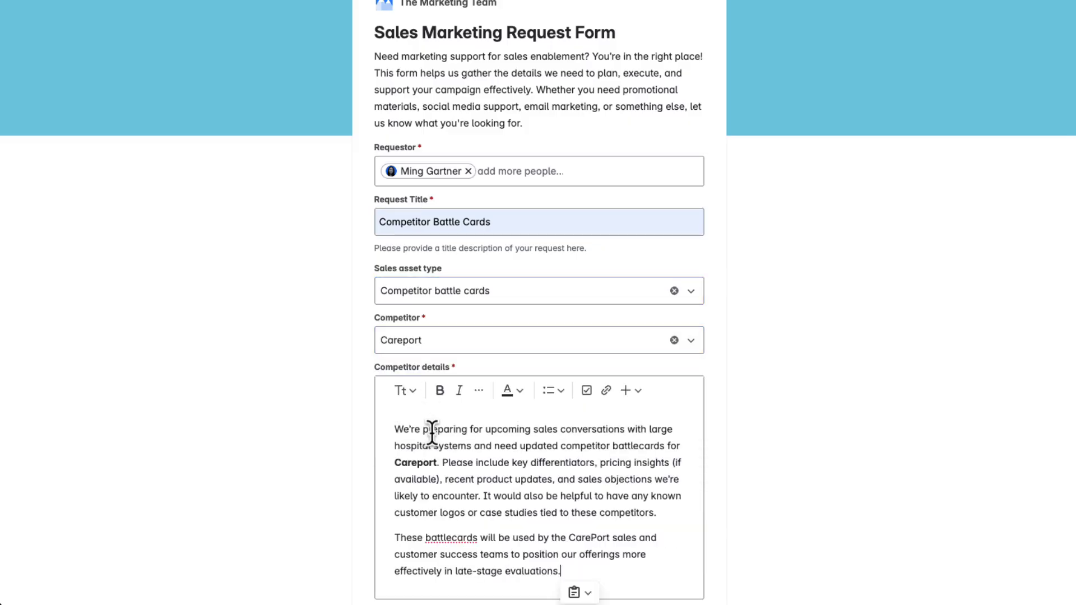
scroll(559, 463, "down", 7)
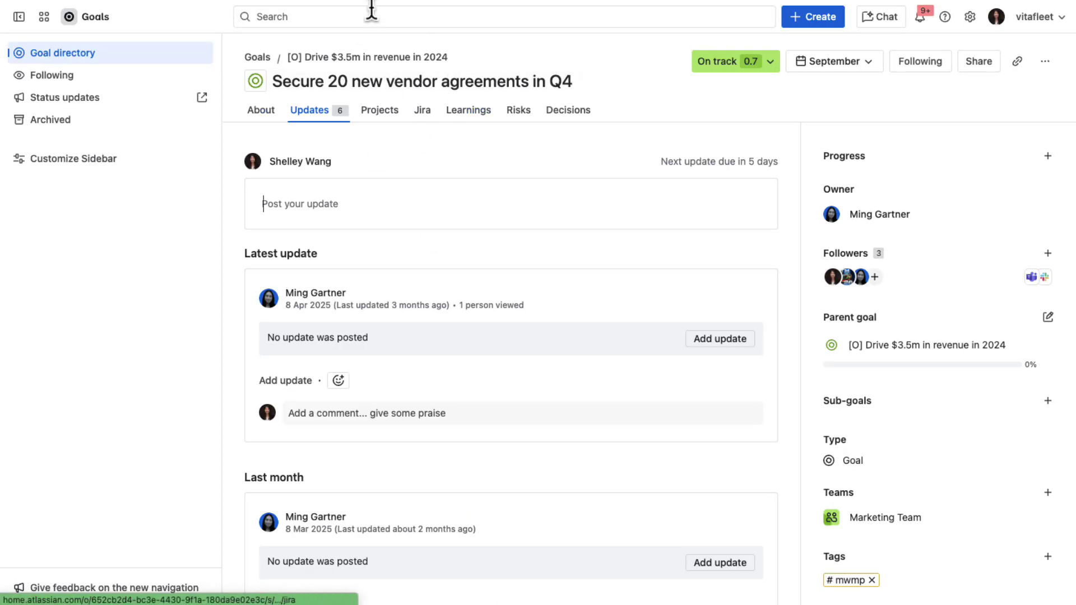
left_click(1016, 63)
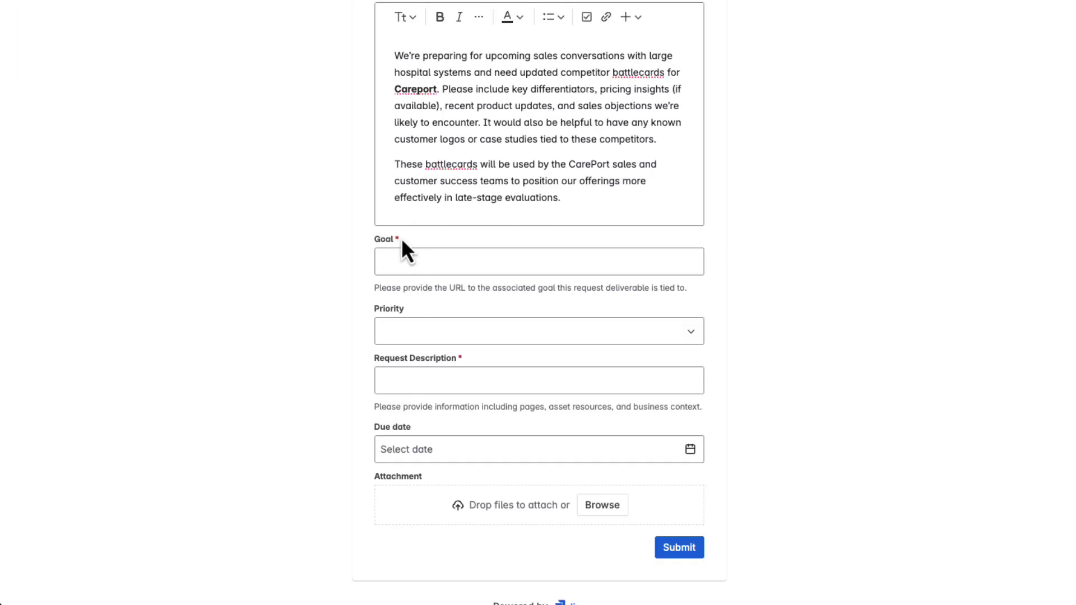
Paste the goal link into Goal and set Priority to Highest.
left_click(413, 268)
key("ctrl+v")
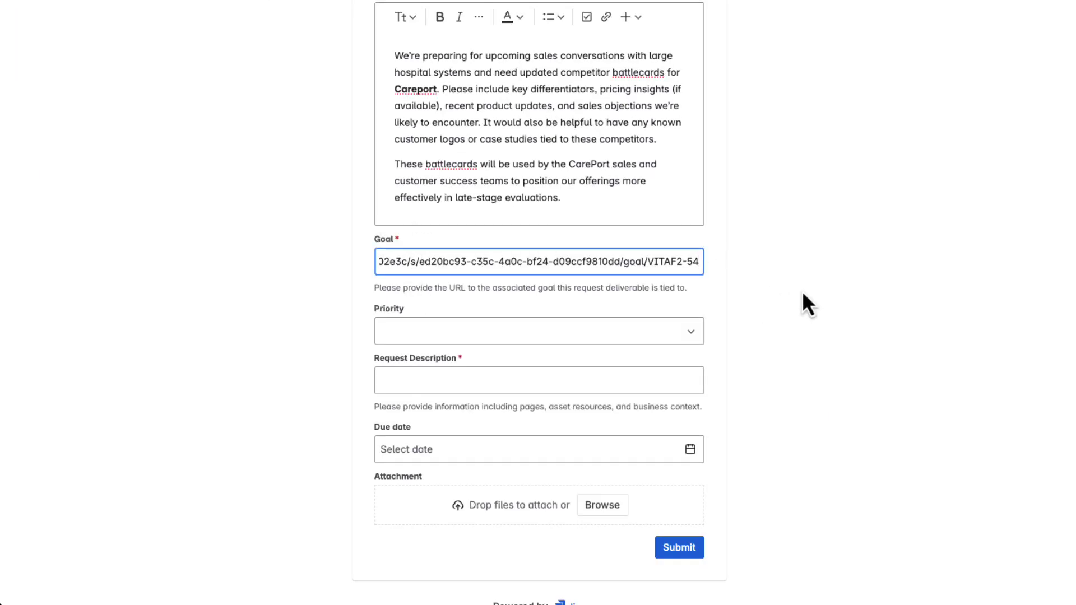
left_click(802, 293)
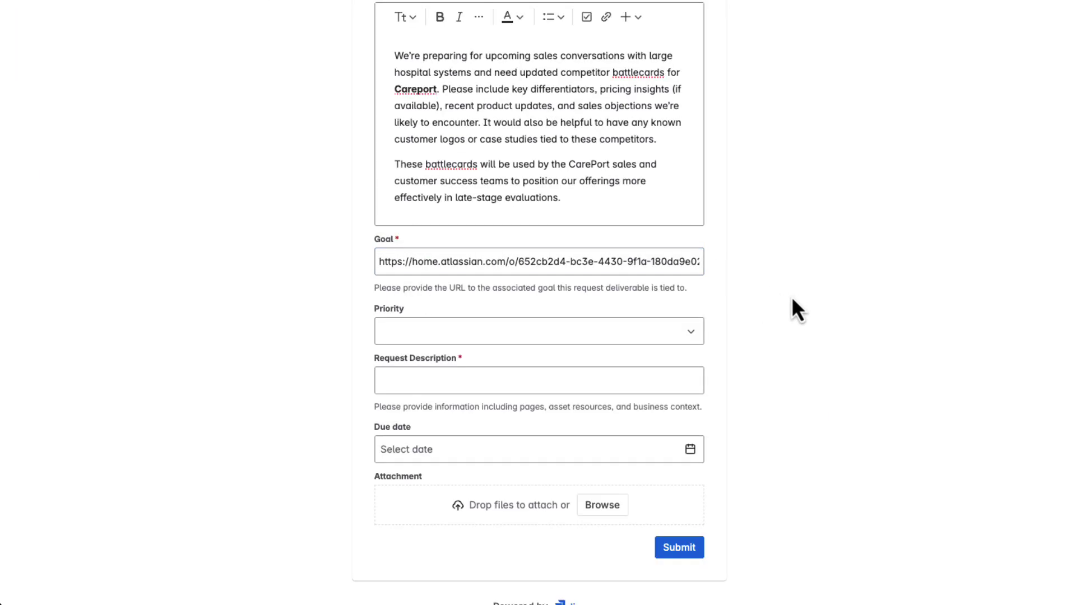
scroll(792, 299, "down", 1)
left_click(683, 316)
left_click(655, 372)
Fill in the Request Description, set the due date to 23 May 2025, and submit.
left_click(600, 373)
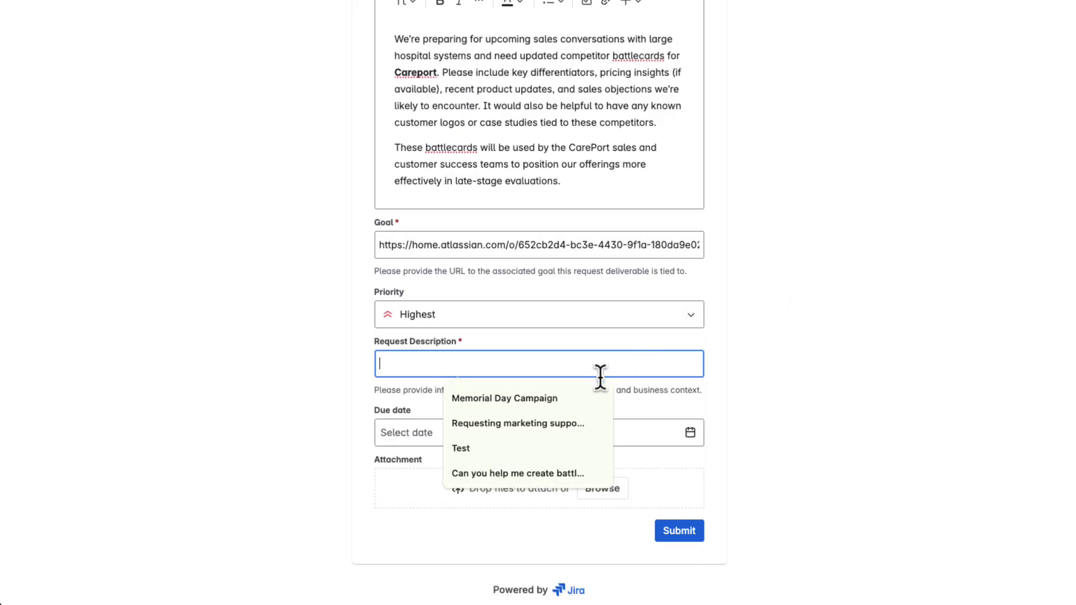
left_click(533, 471)
left_click(557, 434)
left_click(525, 348)
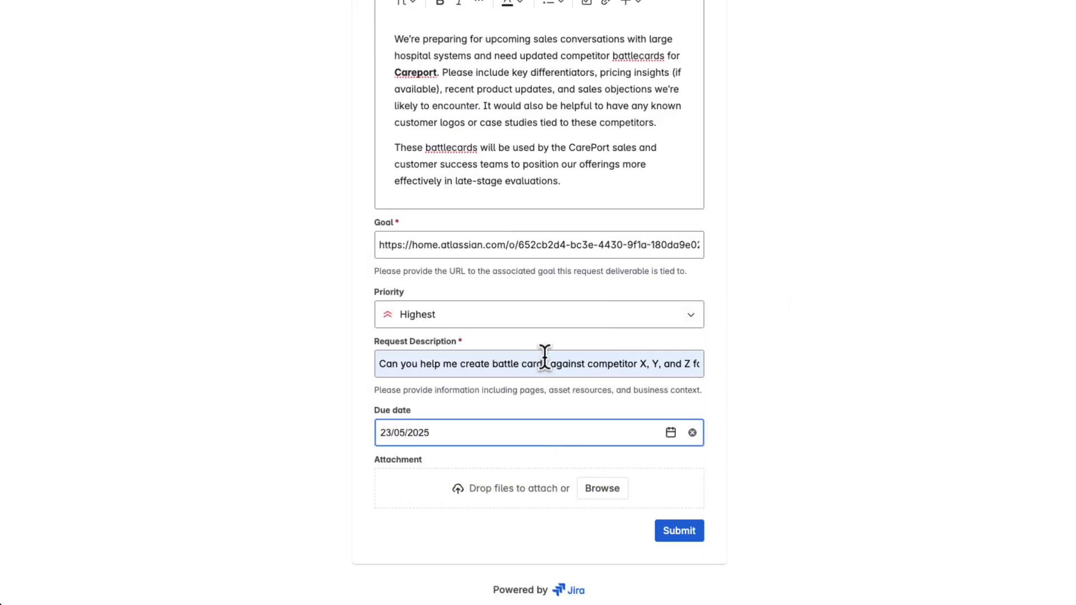
left_click(674, 531)
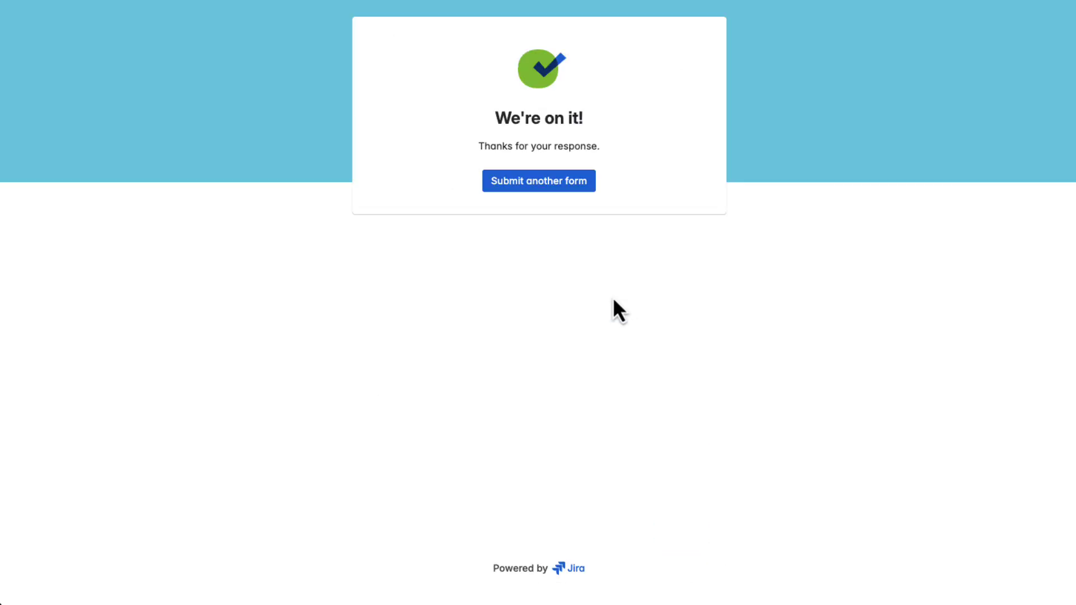
From The Marketing Team board, open STMPT-26 Competitor Battle Cards and scroll to Activity.
left_click(200, 0)
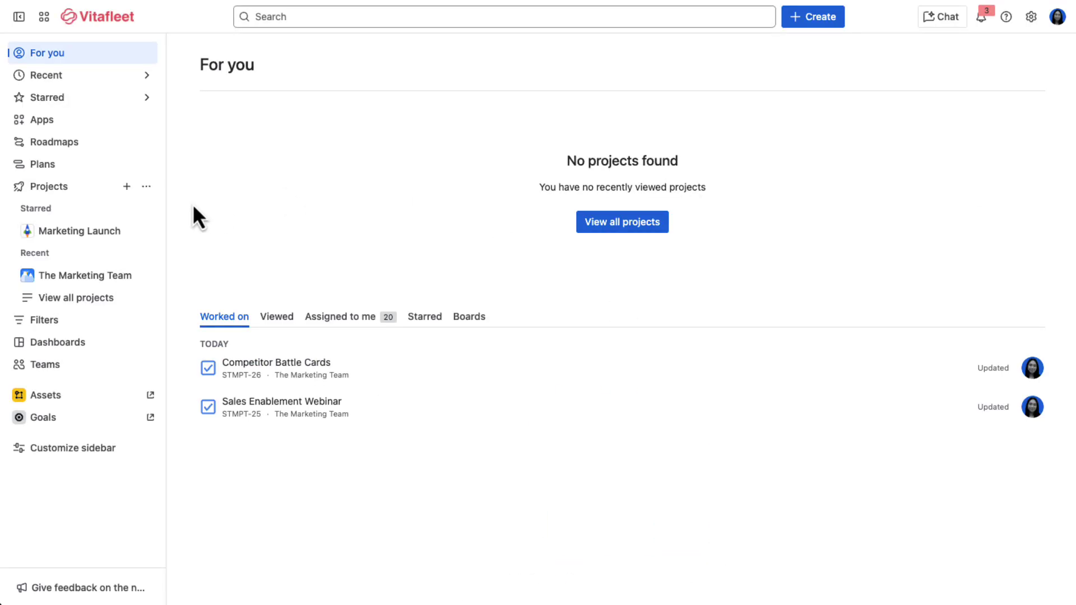
left_click(85, 276)
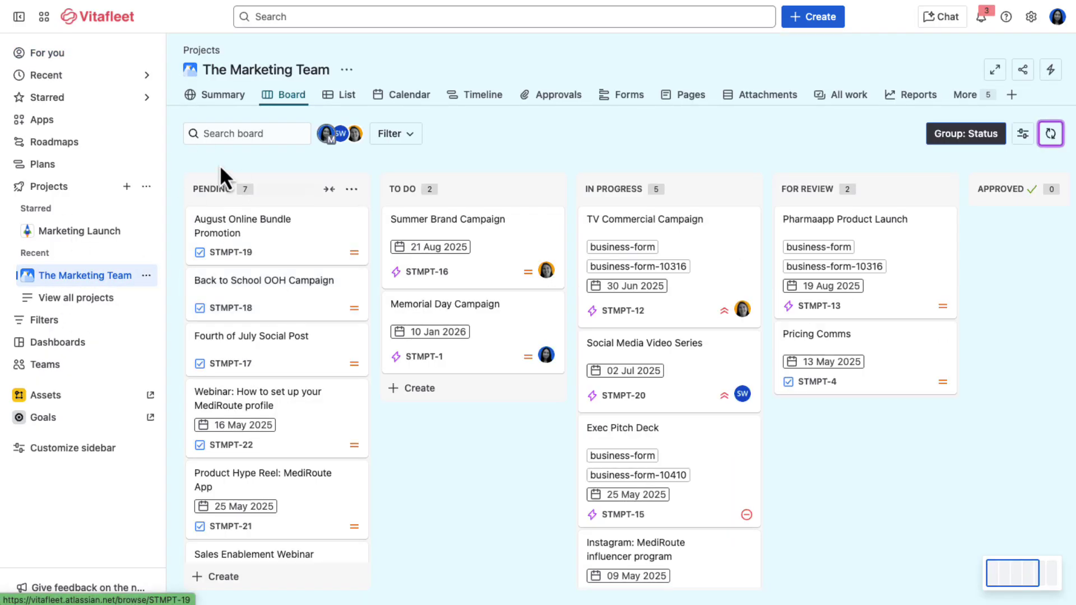
scroll(296, 381, "down", 3)
scroll(296, 381, "down", 2)
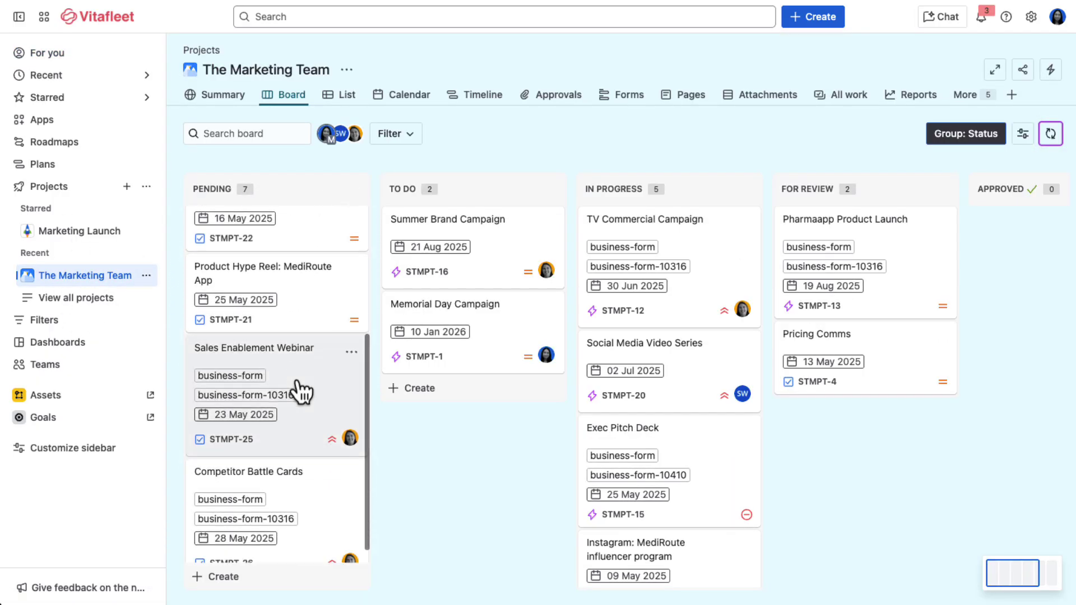
left_click(300, 474)
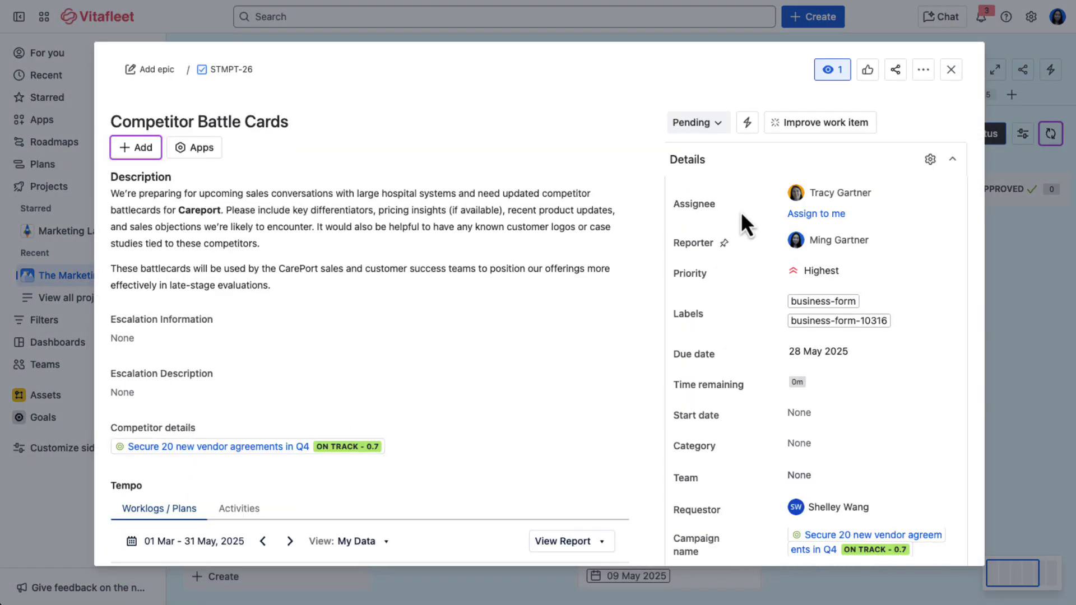
scroll(437, 429, "down", 6)
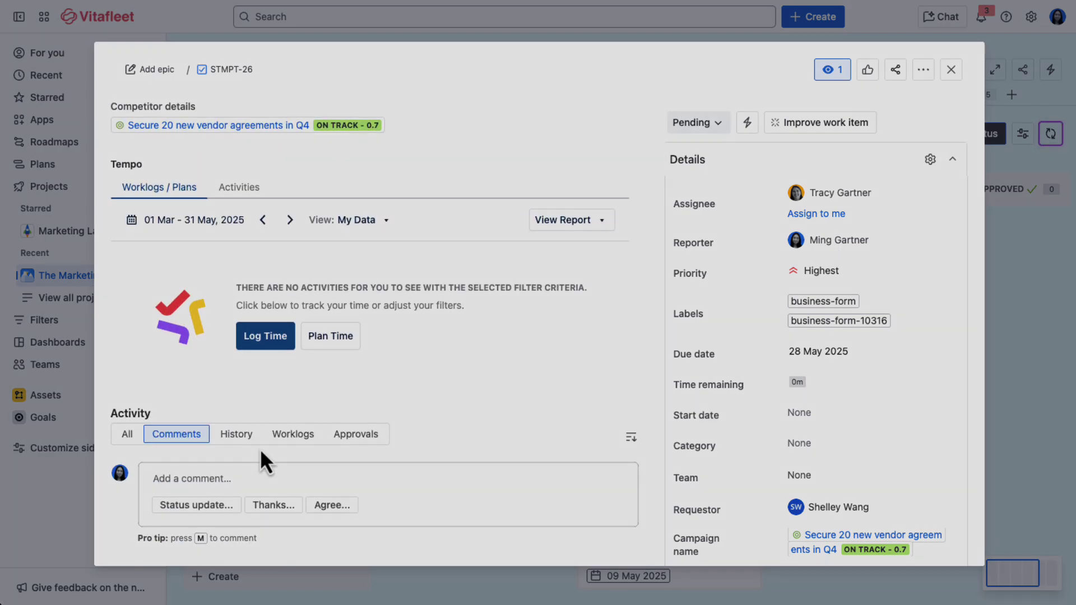
Close the work item and dismiss the account profile menu.
key("Escape")
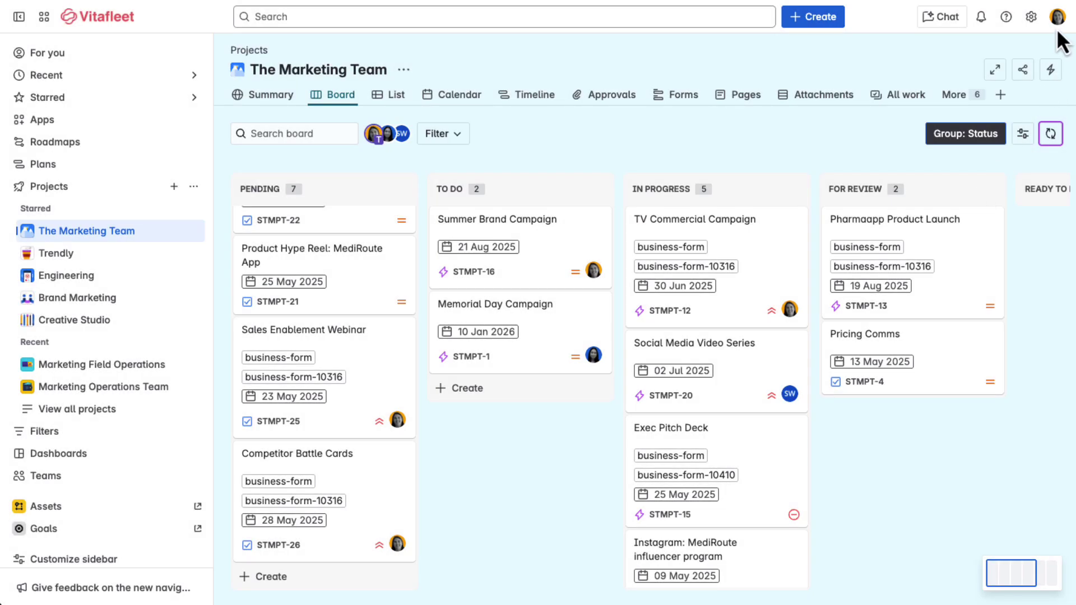
left_click(1057, 17)
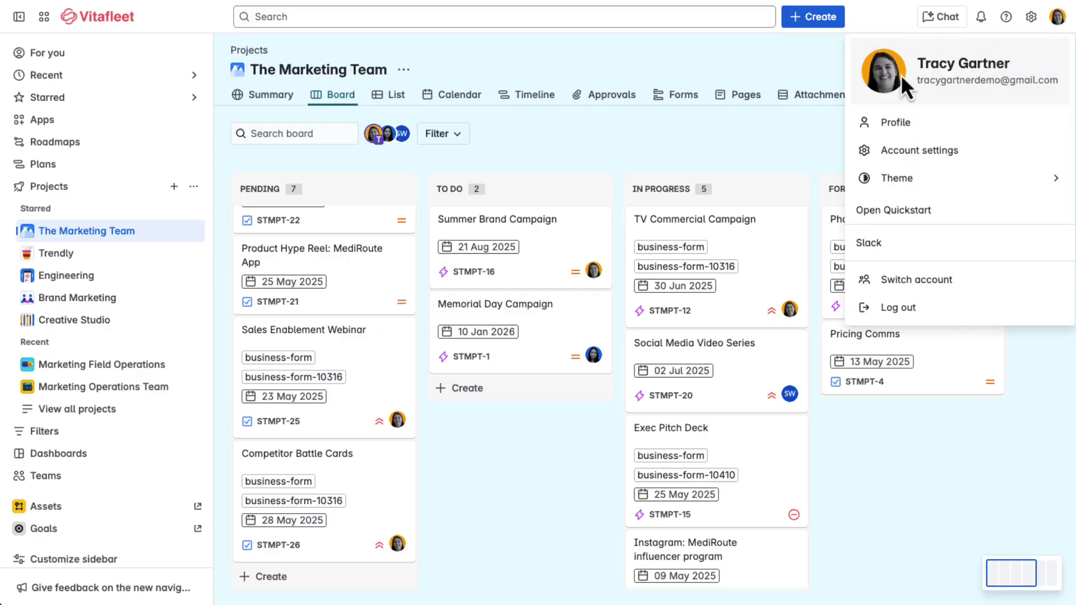
left_click(731, 54)
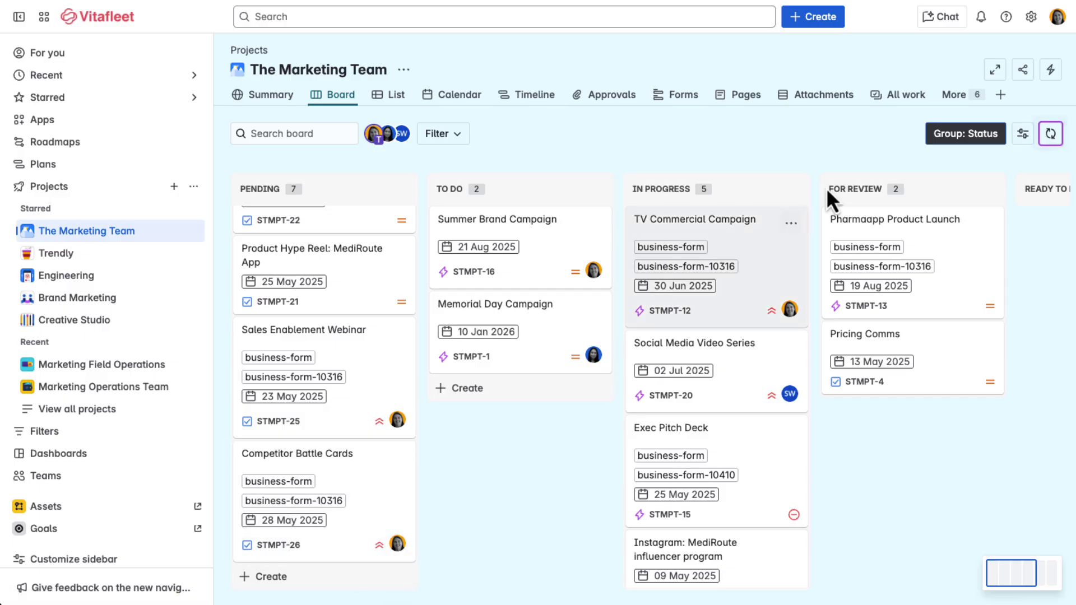
Show the notifications and expand the '+1 assignee update' entry.
left_click(981, 19)
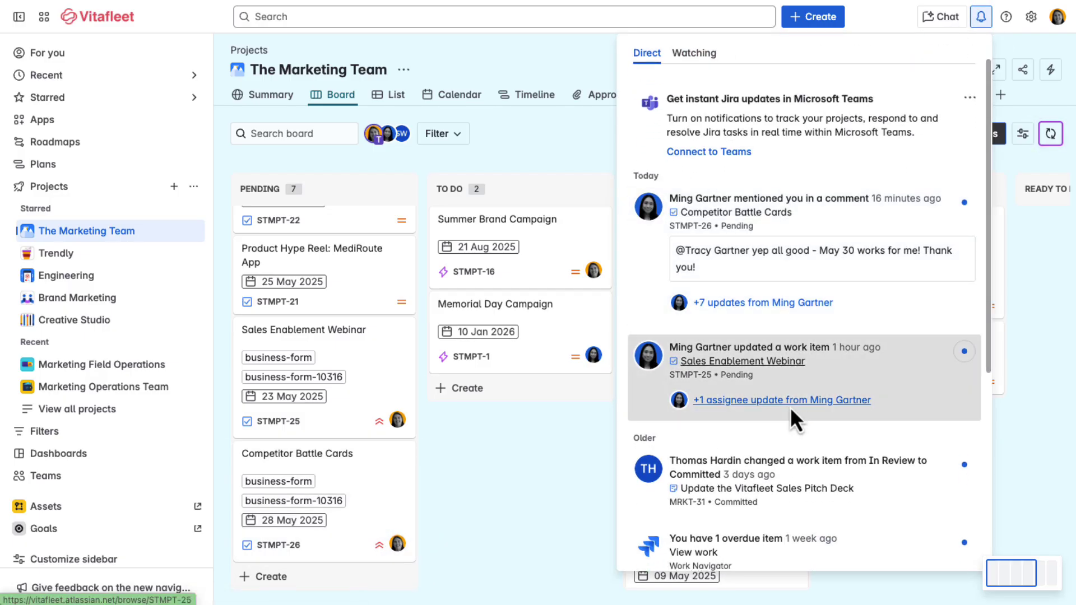
left_click(790, 401)
scroll(851, 415, "down", 2)
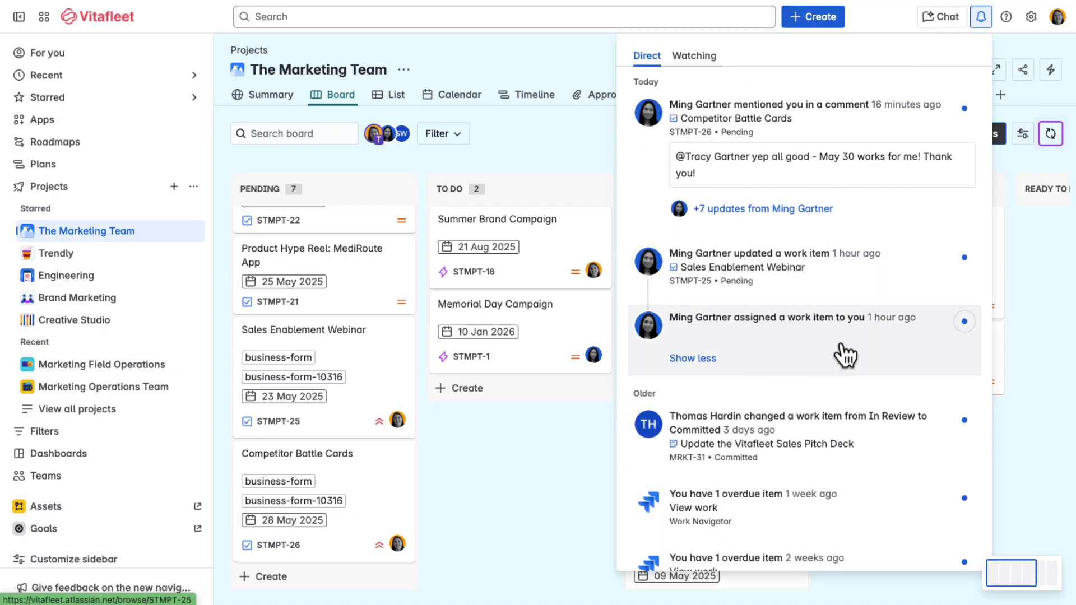
Reopen STMPT-26 and scroll to its comments negotiating a May 30 due date.
left_click(513, 475)
left_click(356, 473)
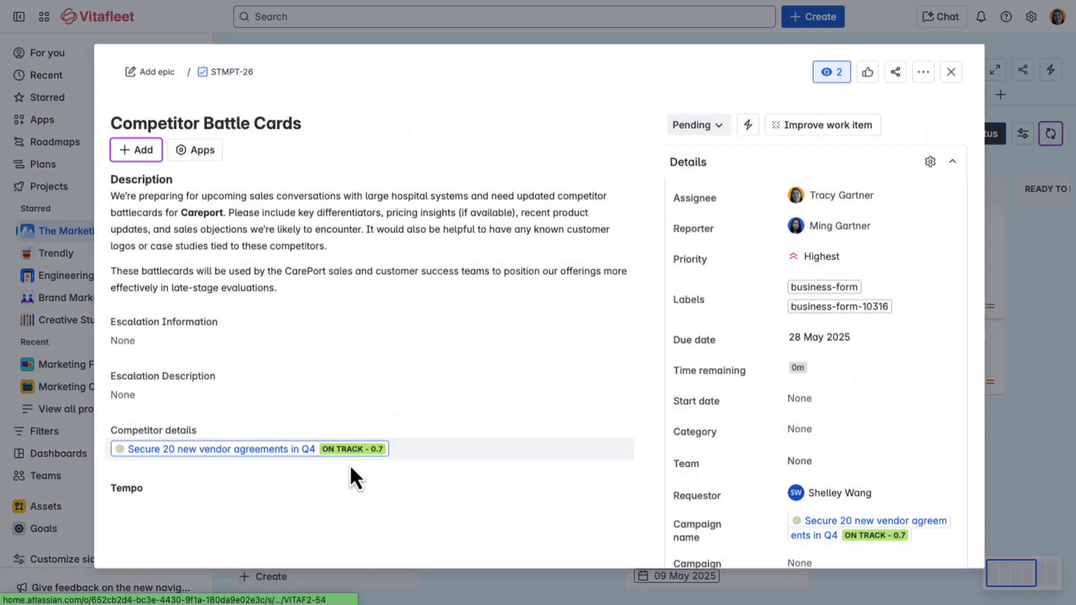
scroll(519, 392, "down", 3)
scroll(519, 388, "down", 6)
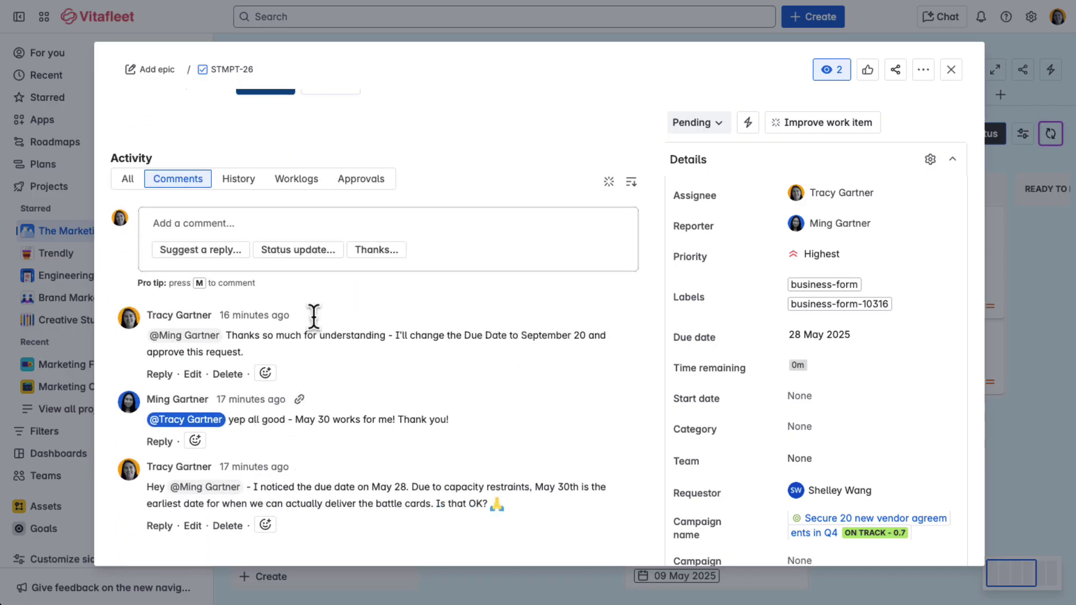
On the Timeline, expand STMPT-20 Social Media Video Series into its four child items.
left_click(1031, 211)
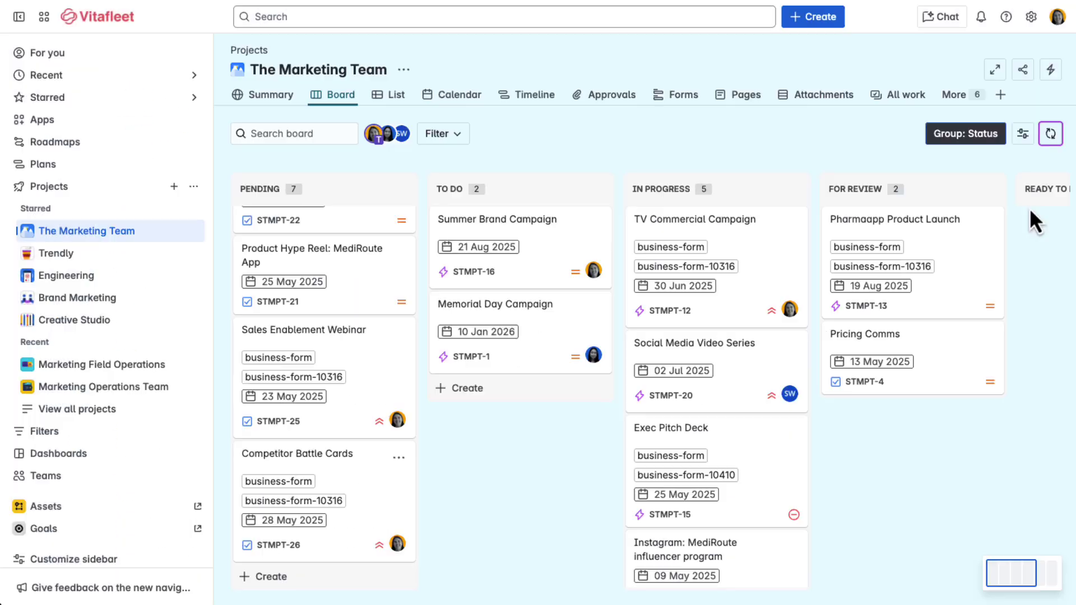
left_click(535, 100)
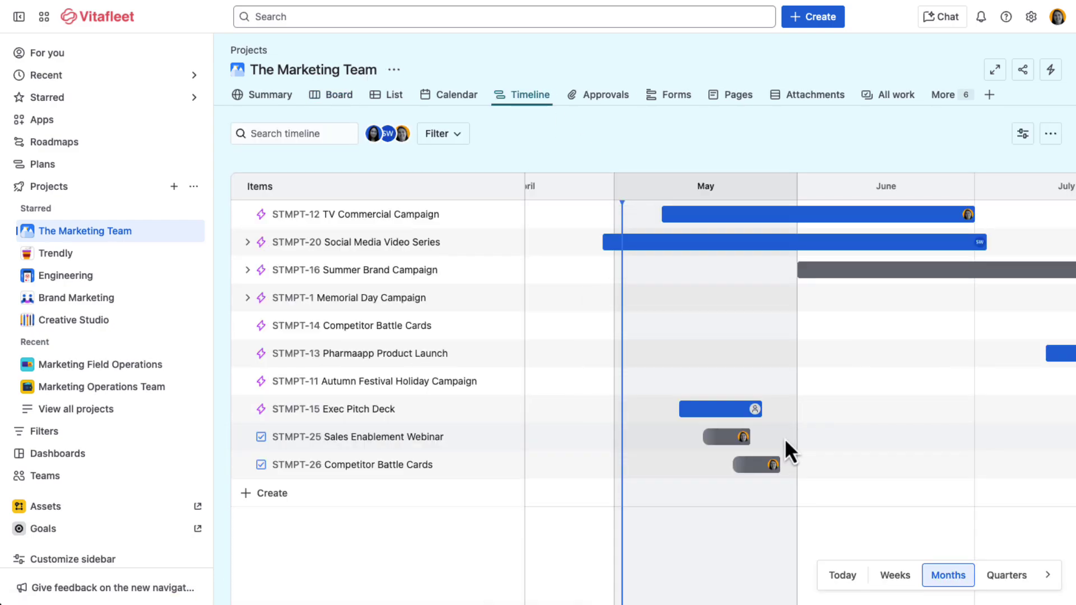
scroll(832, 360, "right", 5)
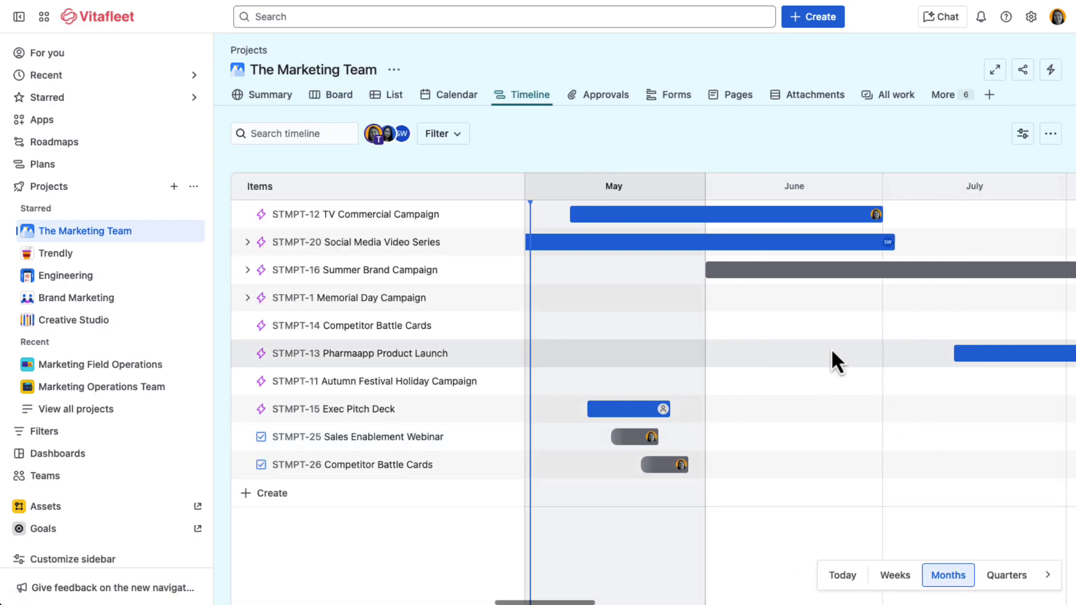
left_click(247, 242)
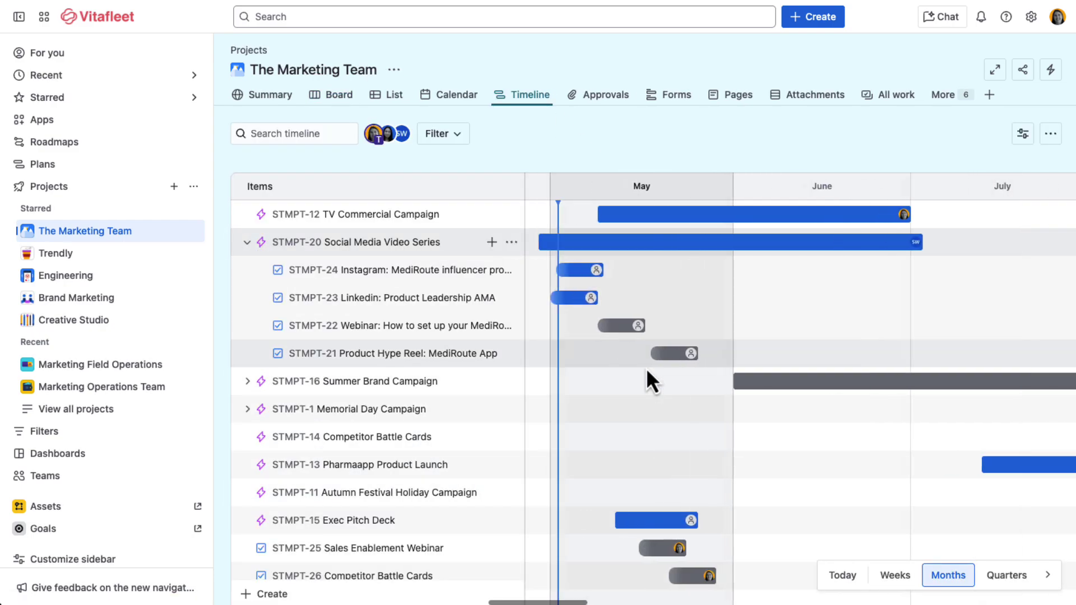
scroll(646, 368, "left", 7)
scroll(616, 336, "right", 2)
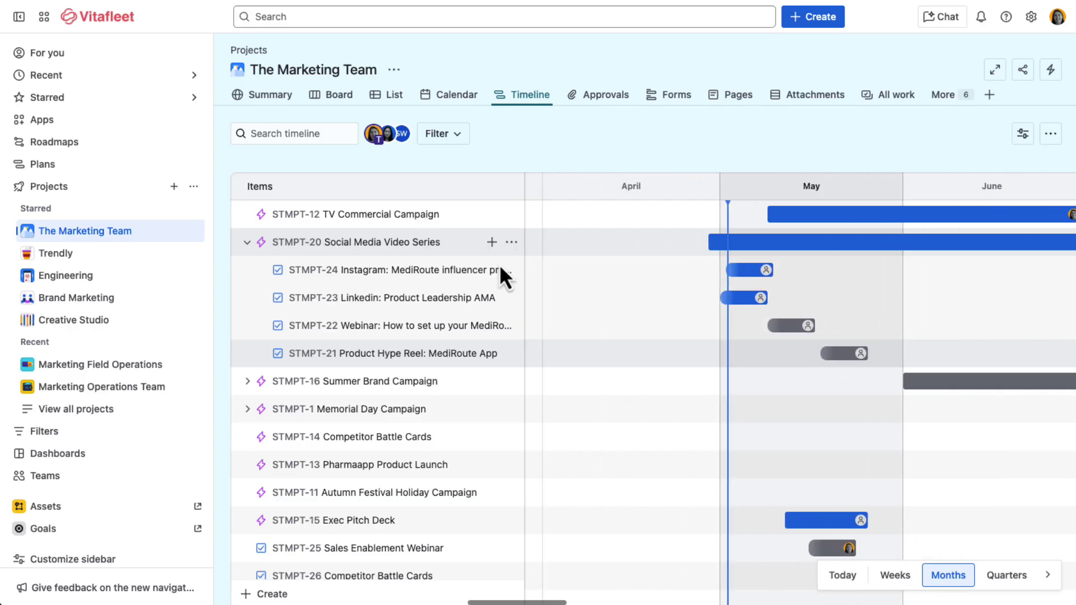
On the Board, drag the Competitor Battle Cards card from Pending into To Do.
left_click(336, 95)
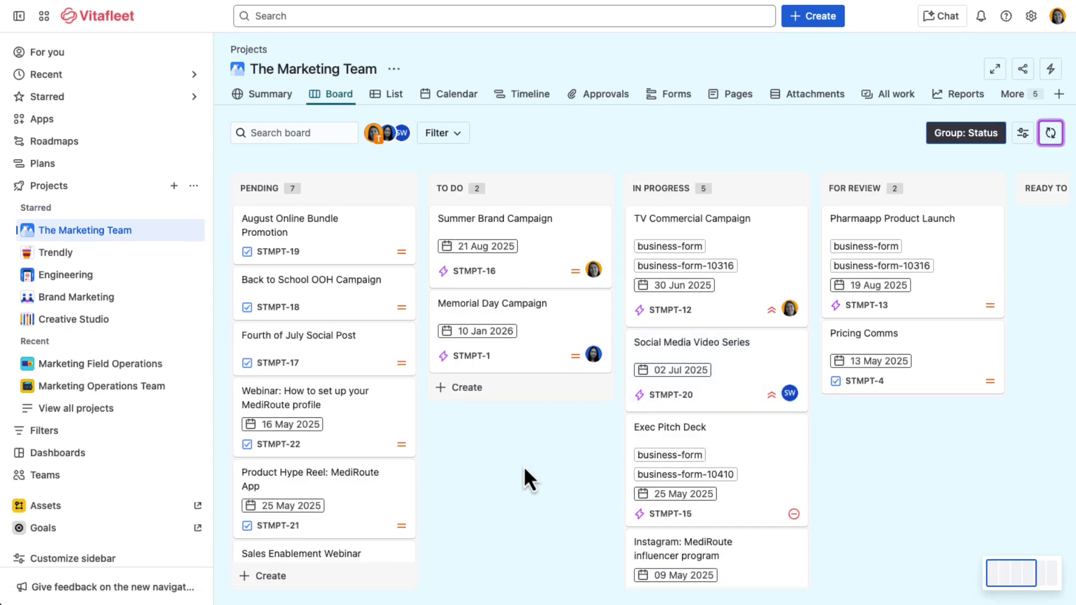
scroll(324, 521, "down", 4)
left_click_drag(308, 472, 490, 319)
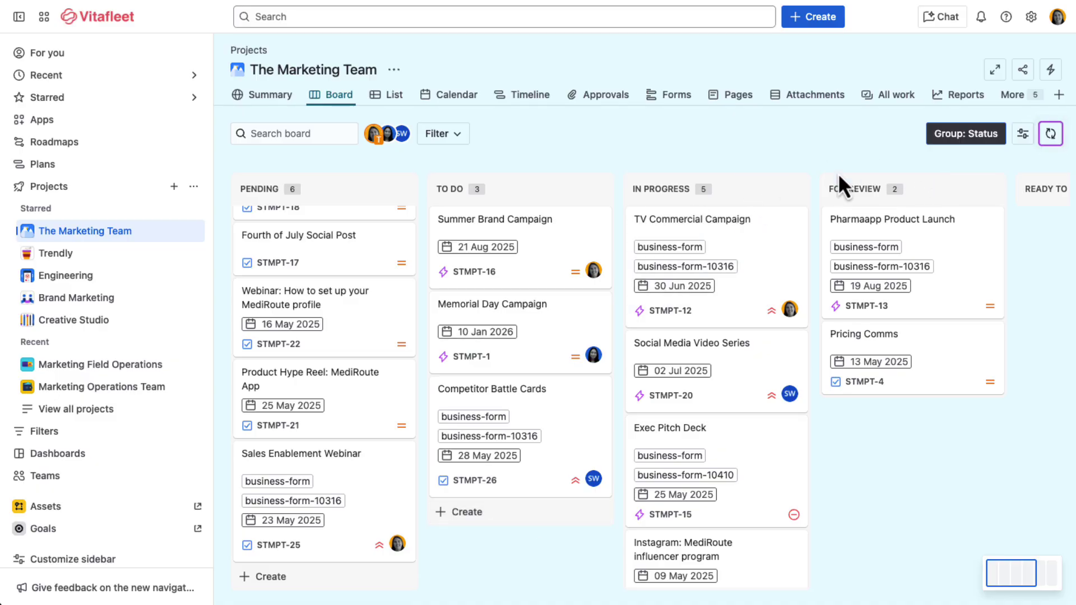
scroll(865, 201, "right", 5)
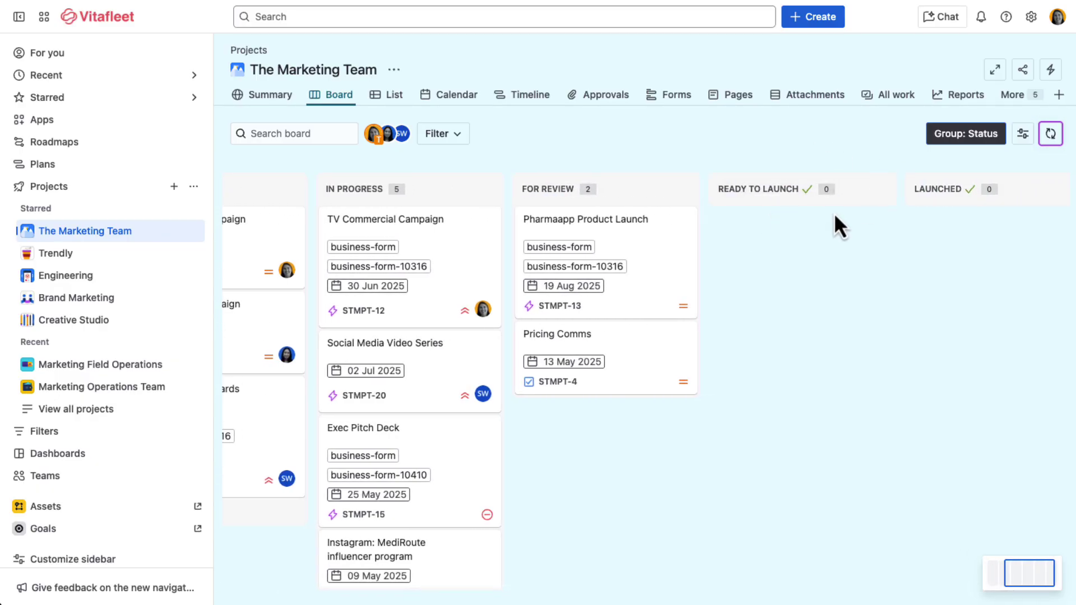
scroll(797, 301, "left", 5)
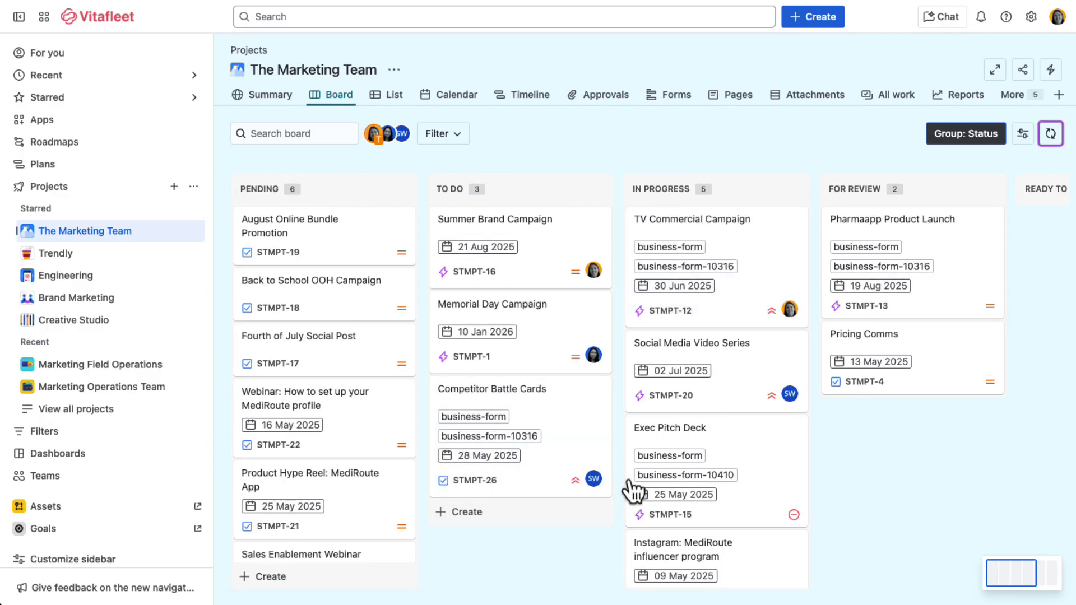
From the Competitor Battle Cards item, open the Balanced Workload Assignment rule in Manage automations.
left_click(509, 392)
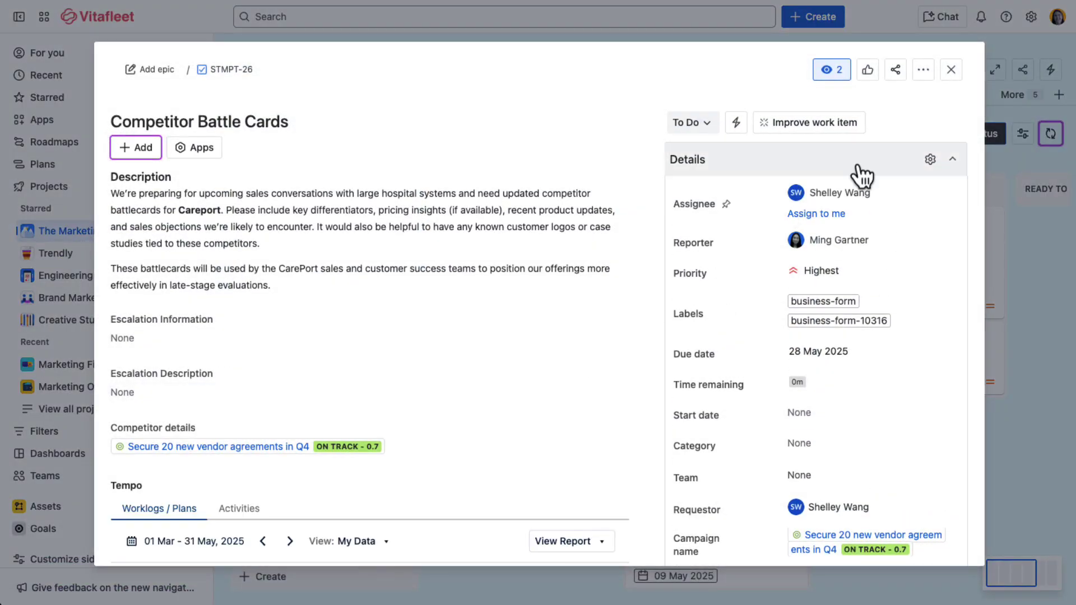
left_click(736, 122)
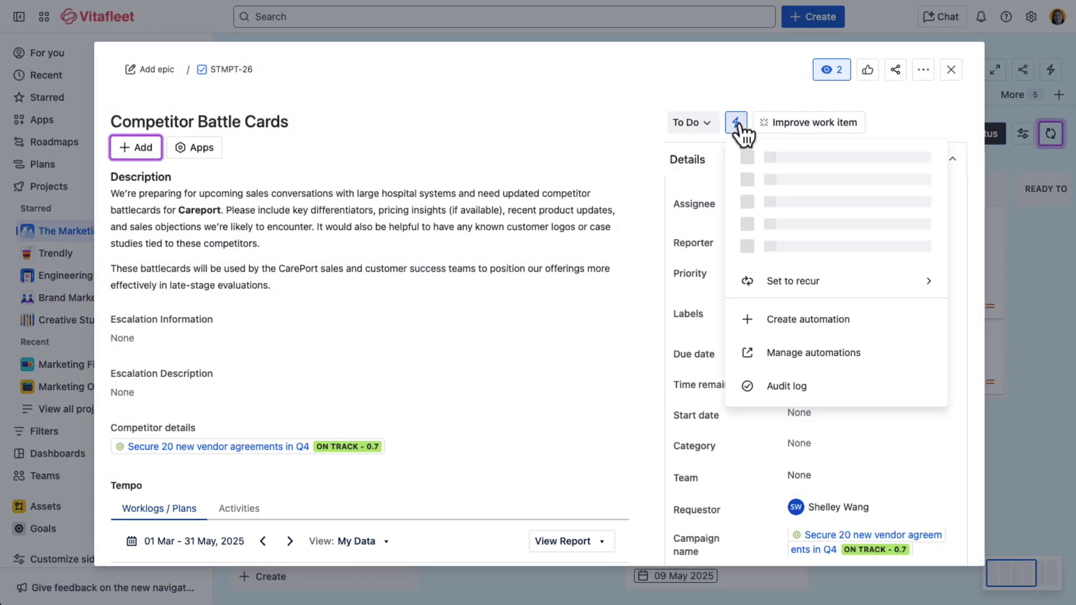
left_click(807, 539)
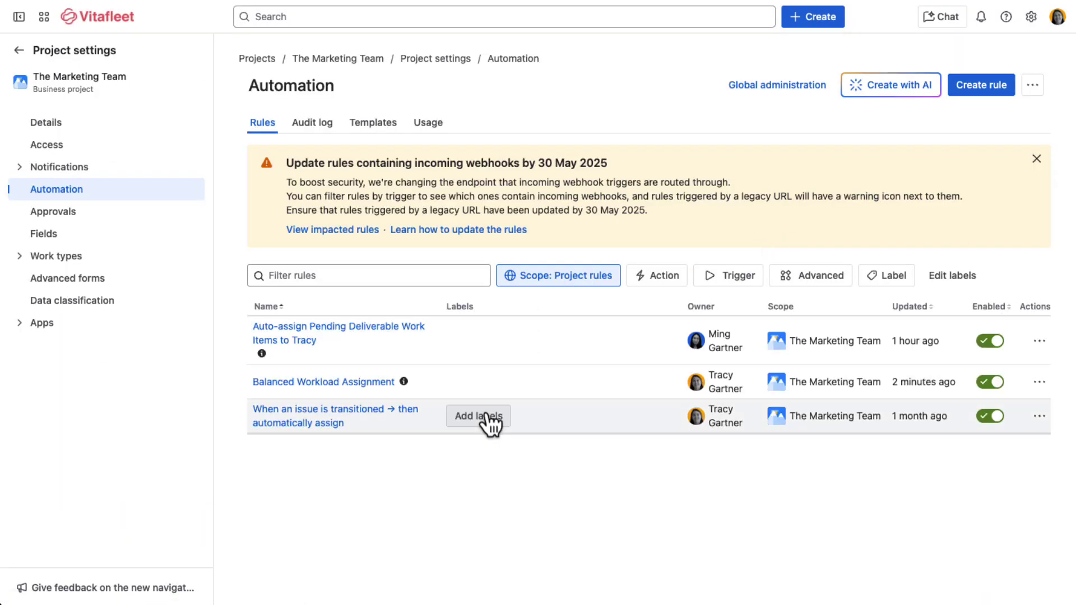
left_click(319, 380)
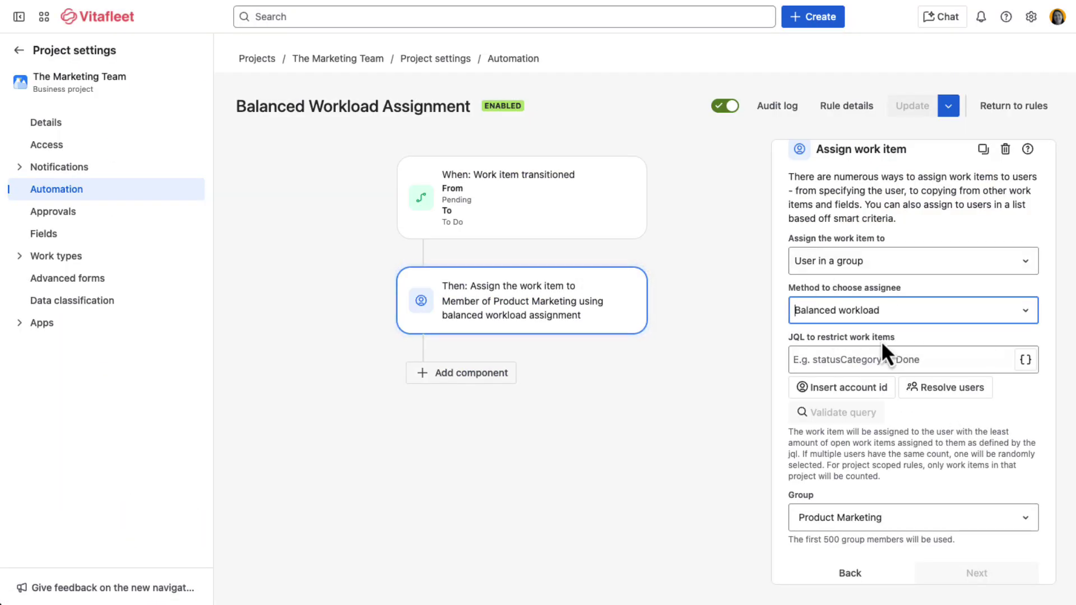
scroll(810, 332, "down", 1)
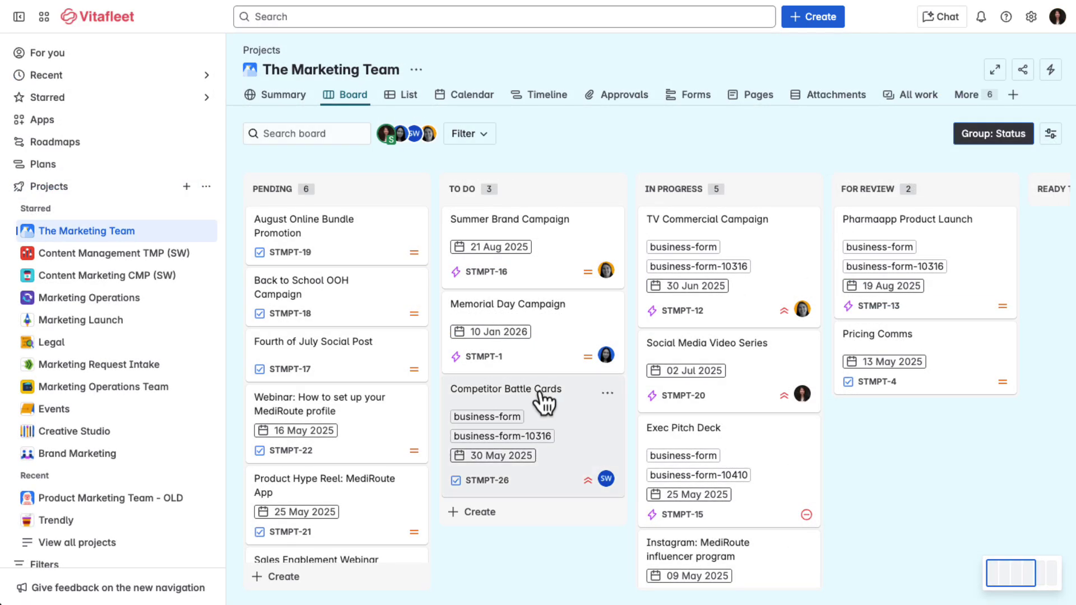
left_click(542, 399)
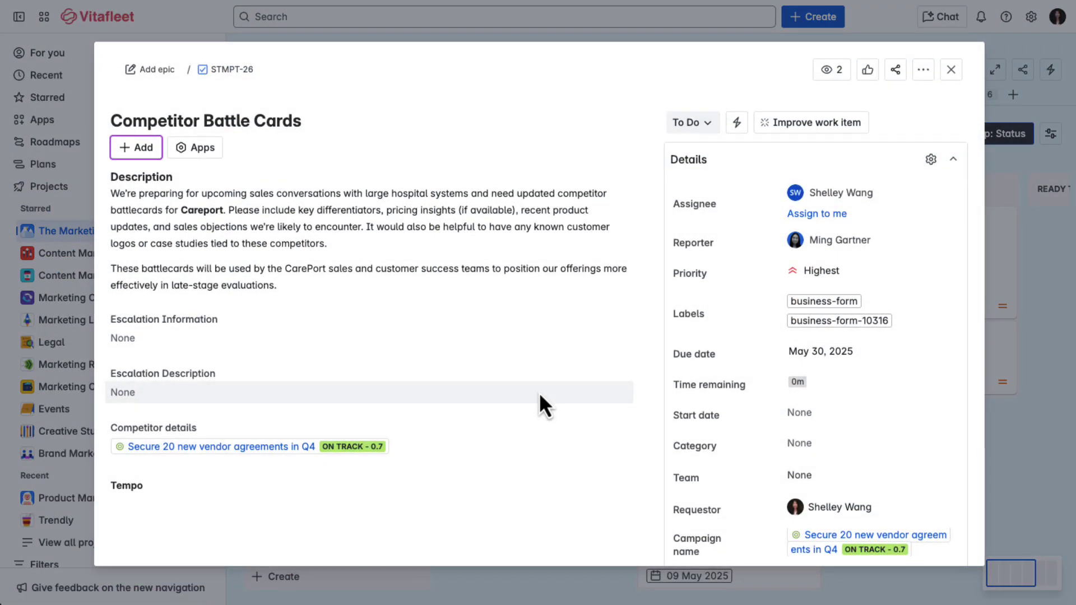
scroll(539, 392, "down", 2)
scroll(539, 392, "down", 10)
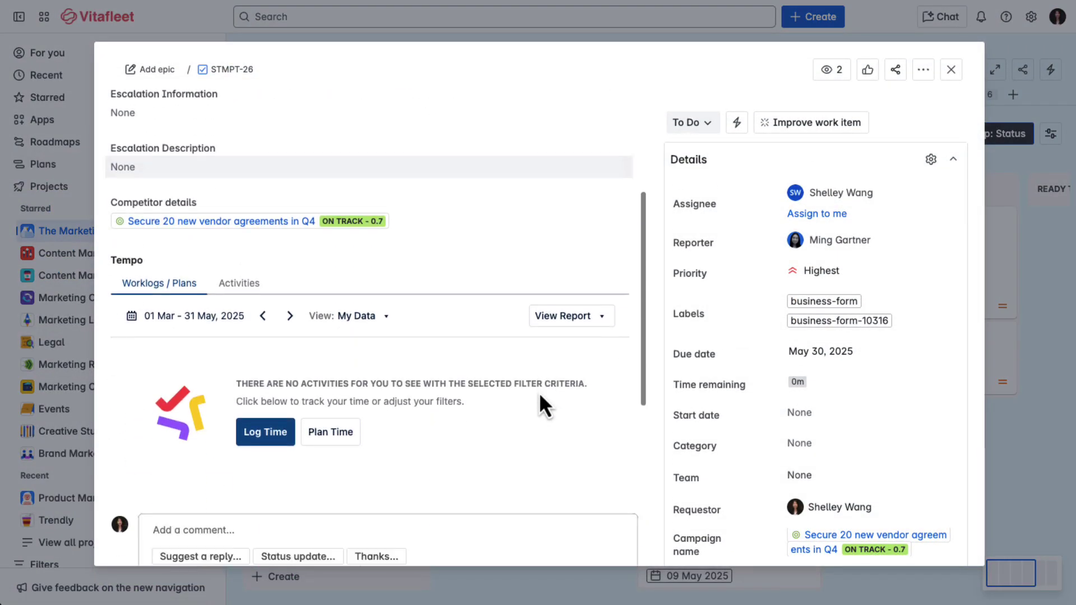
scroll(918, 395, "down", 10)
scroll(918, 395, "down", 2)
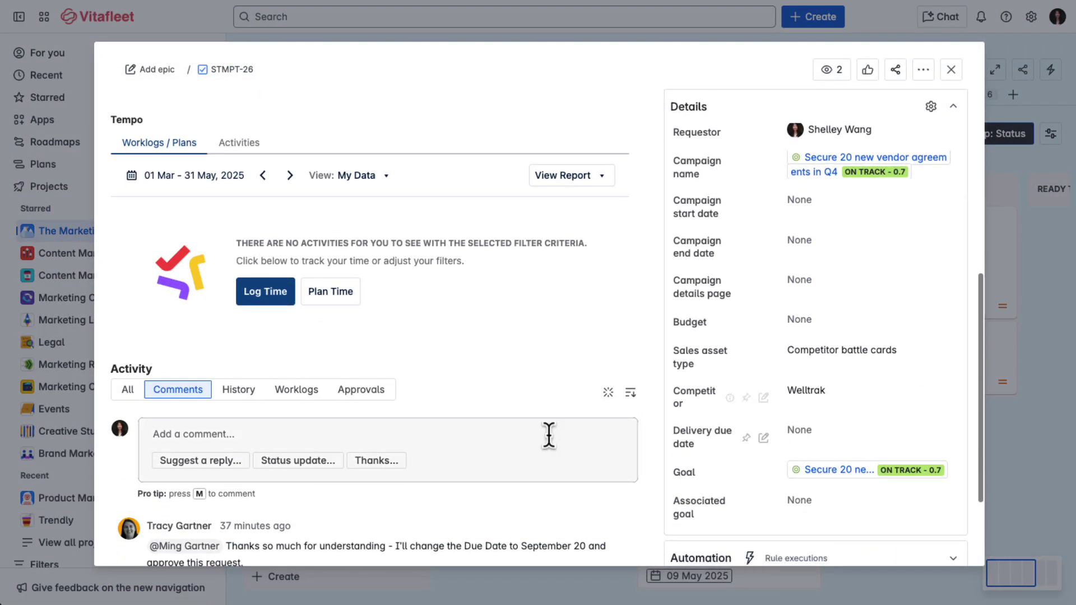
scroll(547, 435, "down", 4)
left_click(1018, 291)
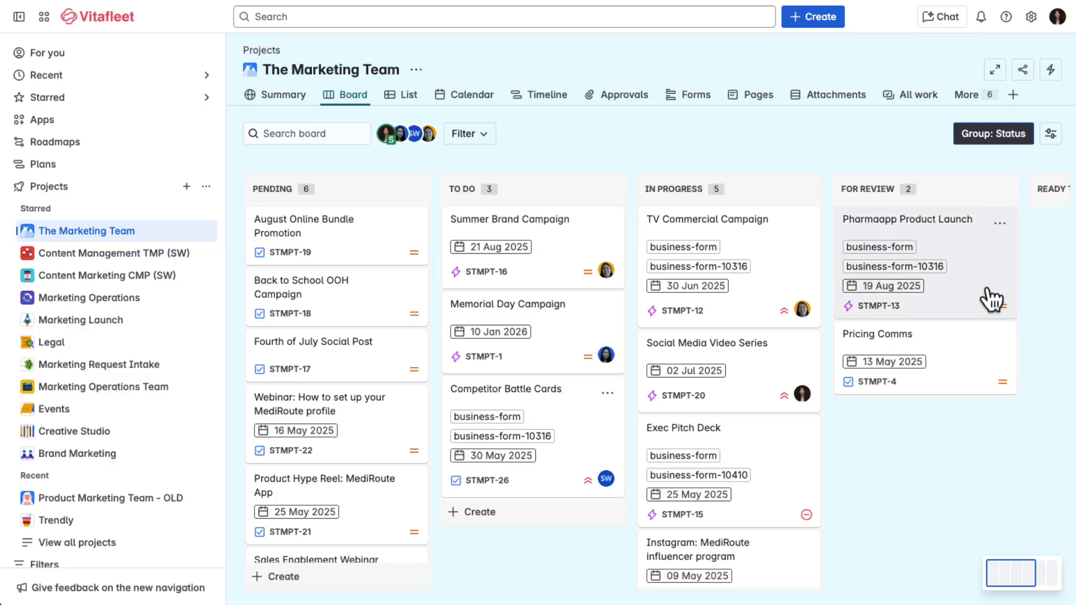
left_click(470, 97)
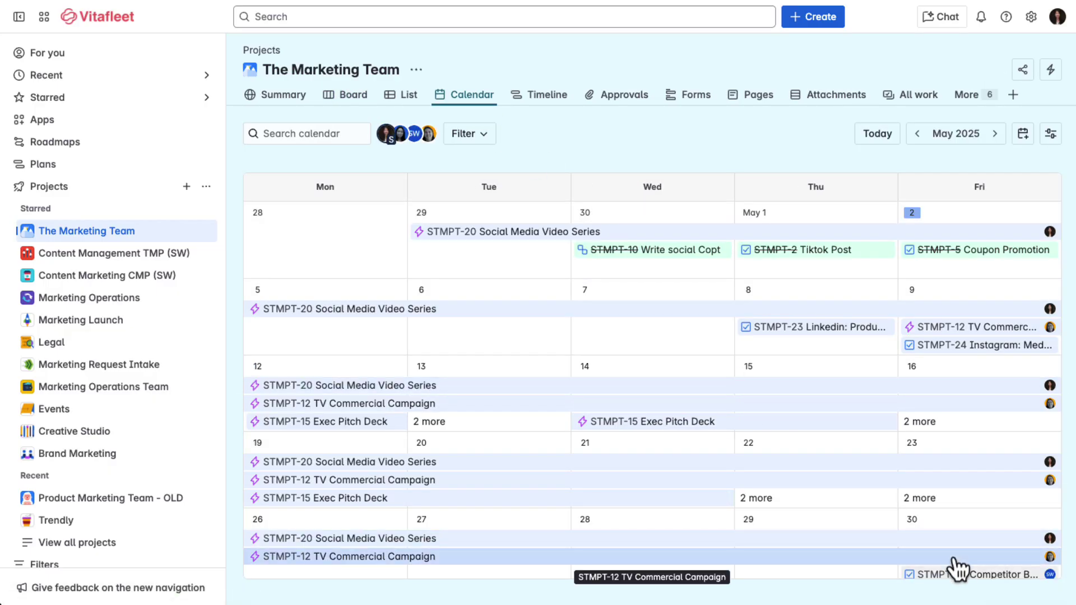
left_click(961, 574)
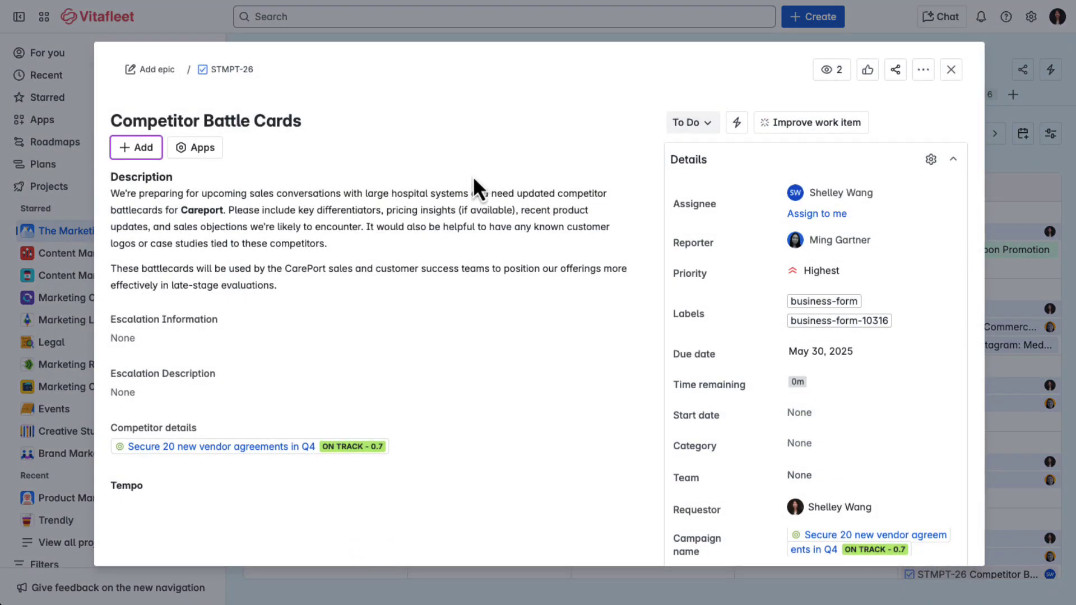
left_click(950, 70)
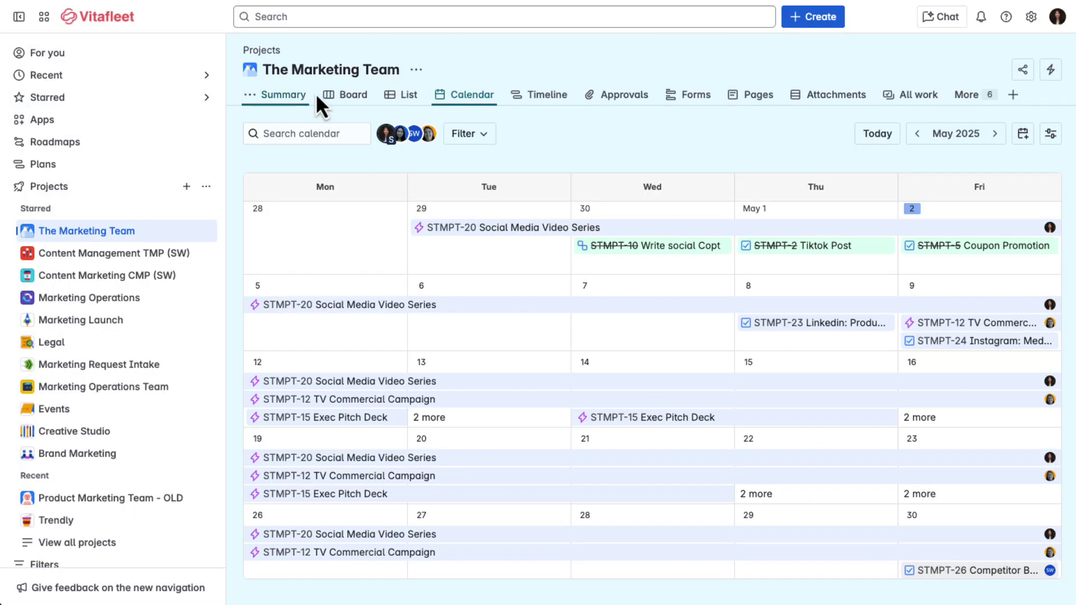
On the board, move Competitor Battle Cards (STMPT-26) from To Do to In Progress and open it.
left_click(349, 98)
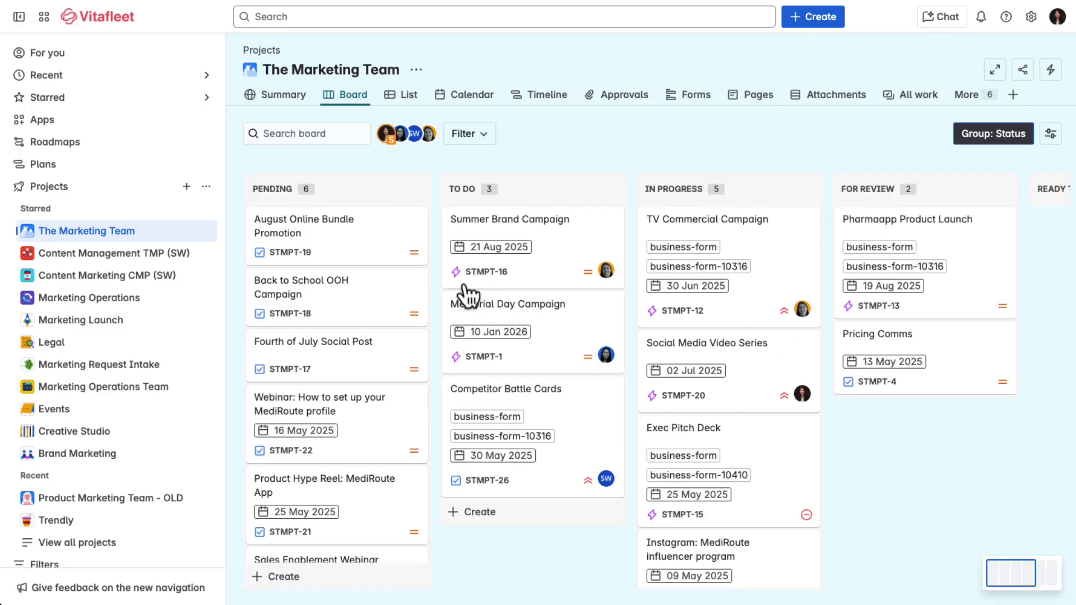
left_click_drag(531, 399, 702, 208)
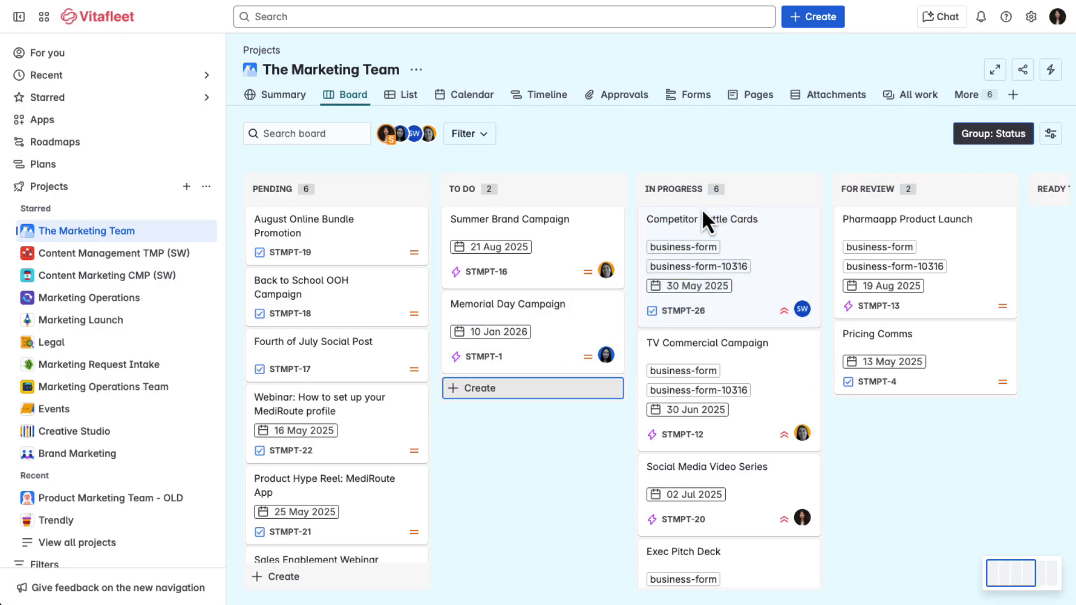
left_click(739, 224)
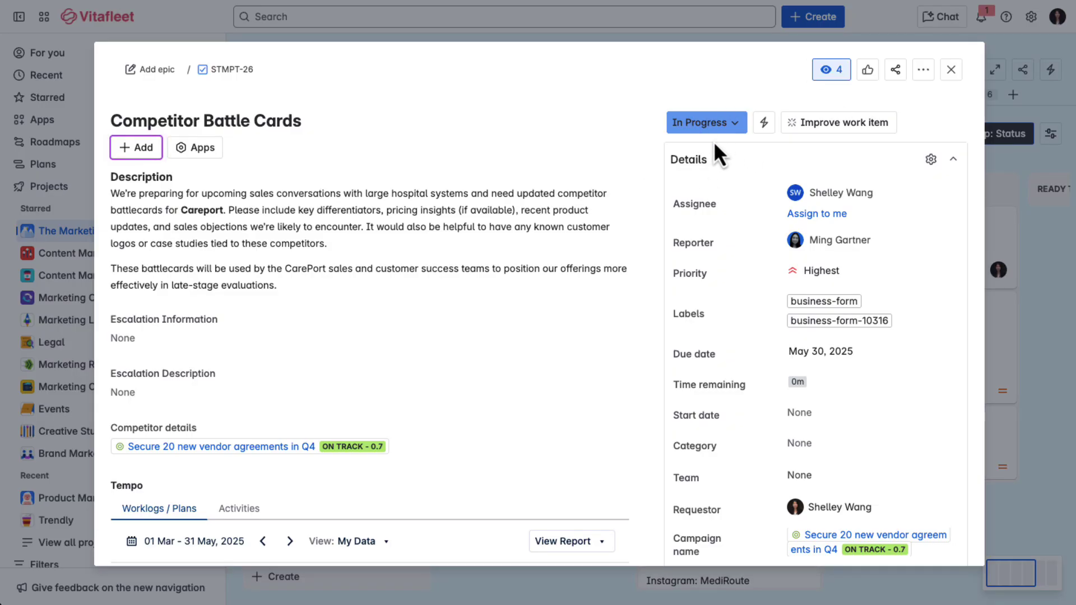
Scroll STMPT-26 down to its Activity comments and review the Loom video and the 'Cool, thanks' comment.
scroll(523, 353, "down", 15)
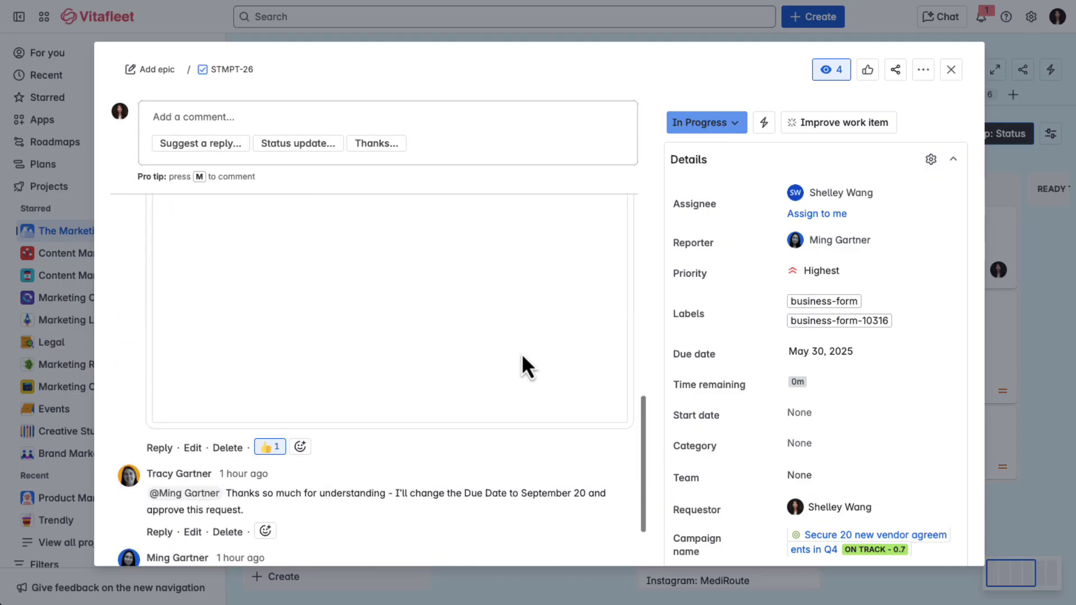
scroll(522, 353, "up", 4)
scroll(423, 230, "down", 2)
scroll(431, 303, "down", 1)
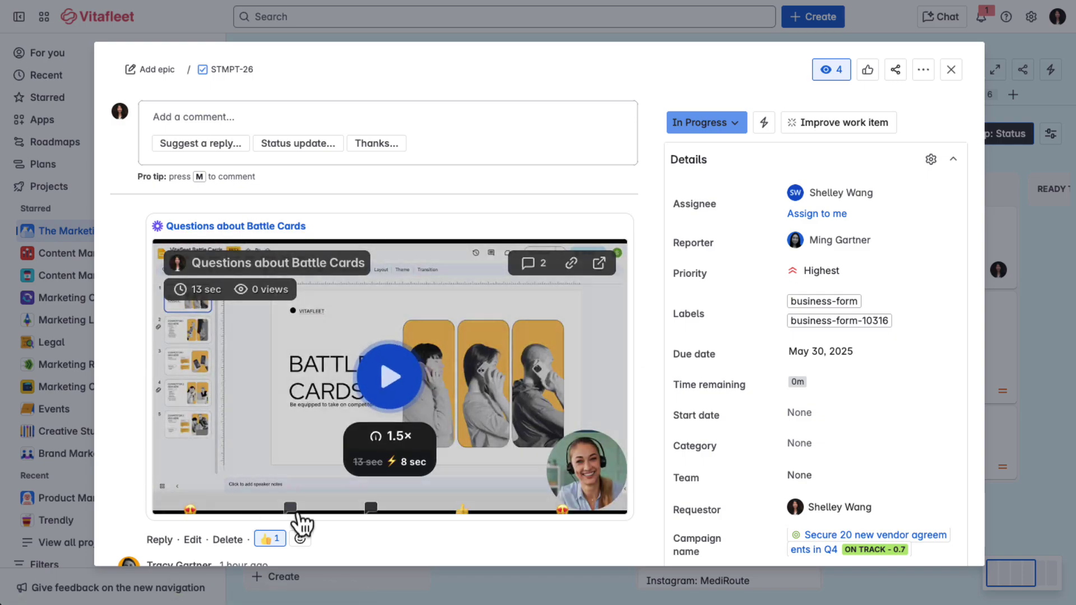
mouse_move(294, 513)
mouse_move(371, 511)
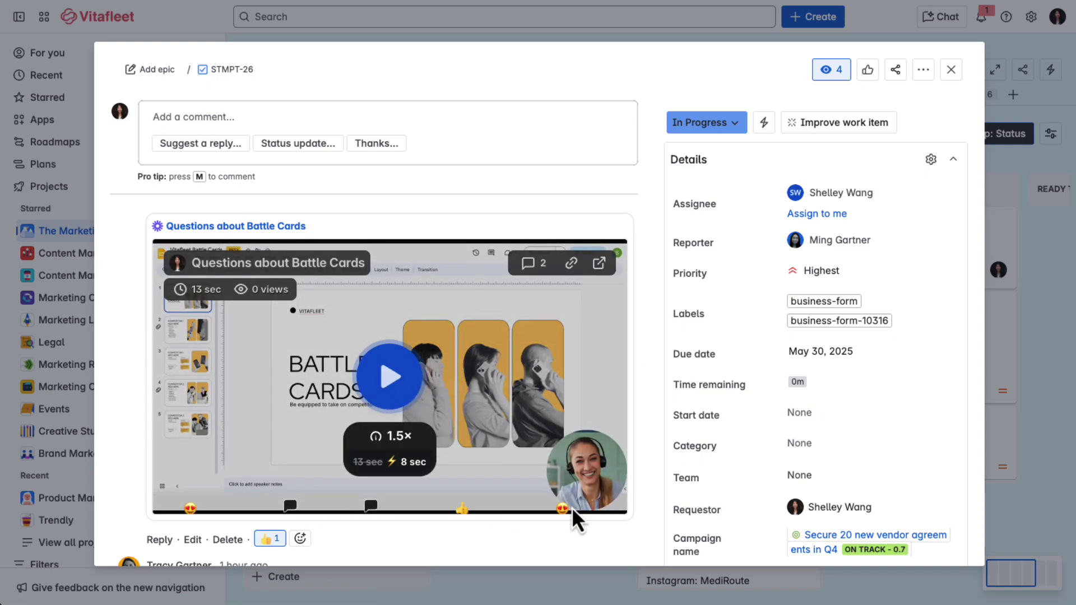
scroll(543, 312, "up", 5)
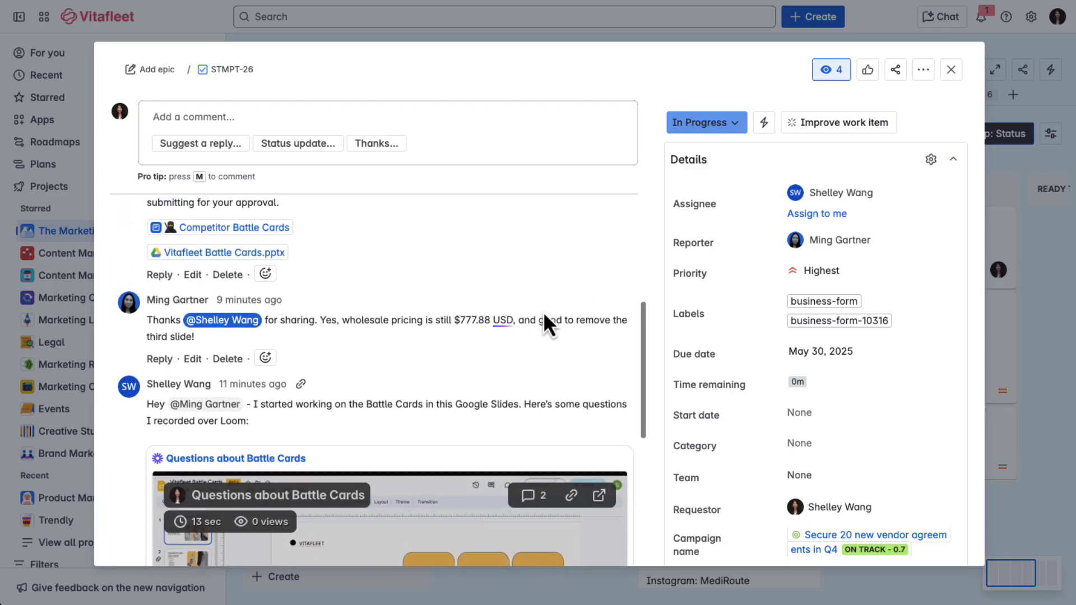
scroll(347, 336, "up", 3)
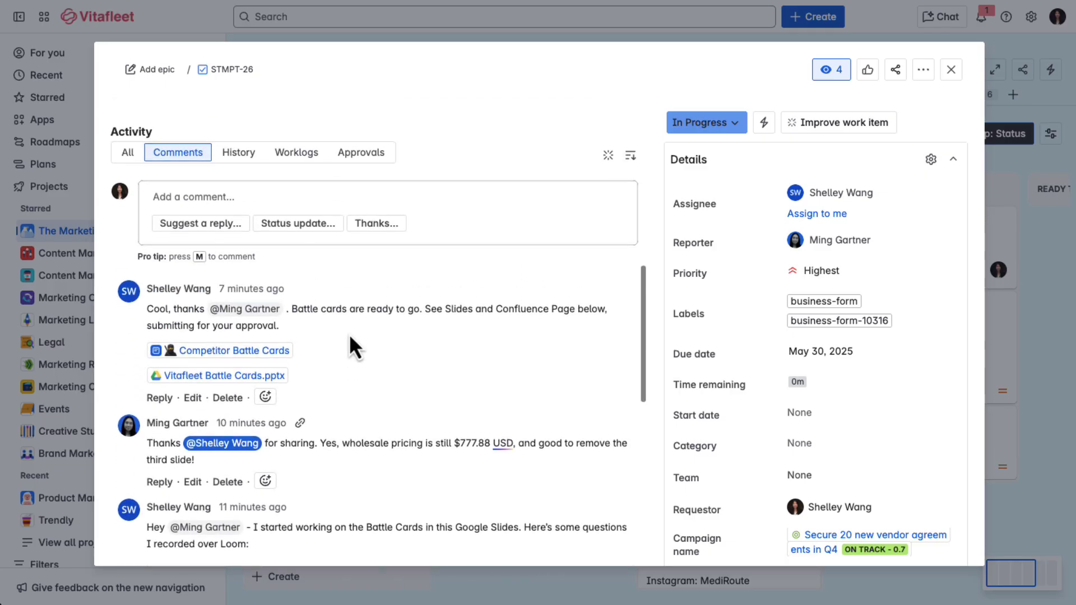
left_click_drag(148, 315, 280, 327)
left_click(303, 332)
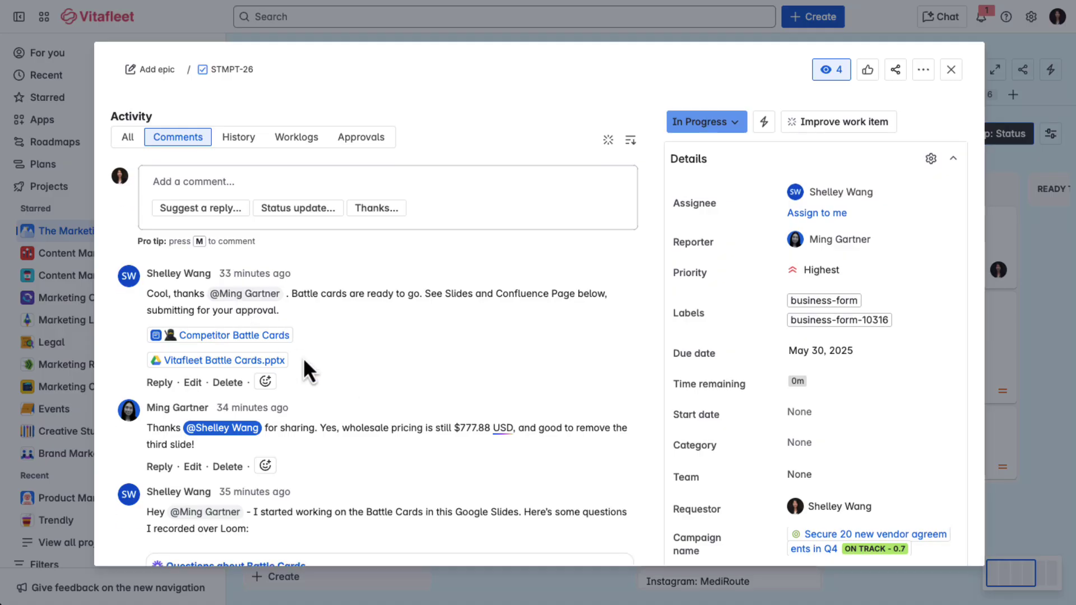
Link the existing Competitor Battle Cards Confluence page to STMPT-26.
scroll(304, 358, "up", 10)
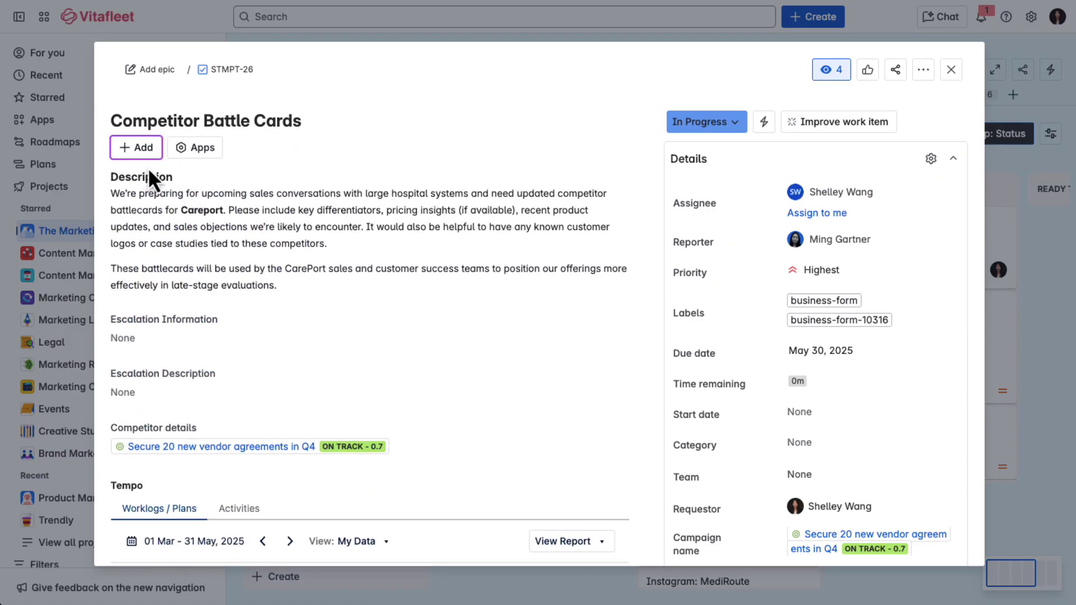
left_click(137, 153)
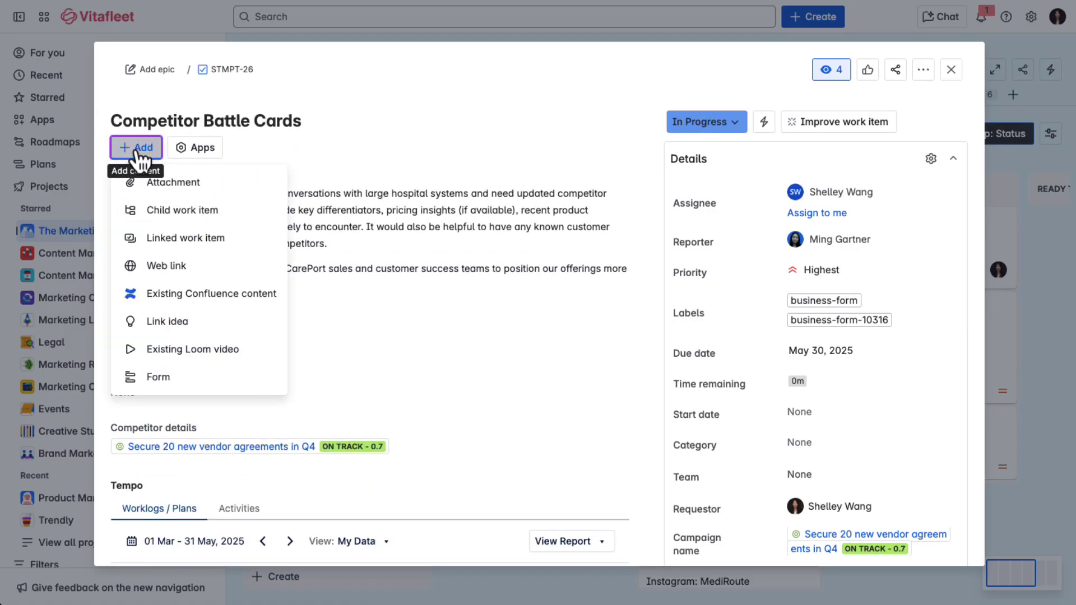
left_click(193, 292)
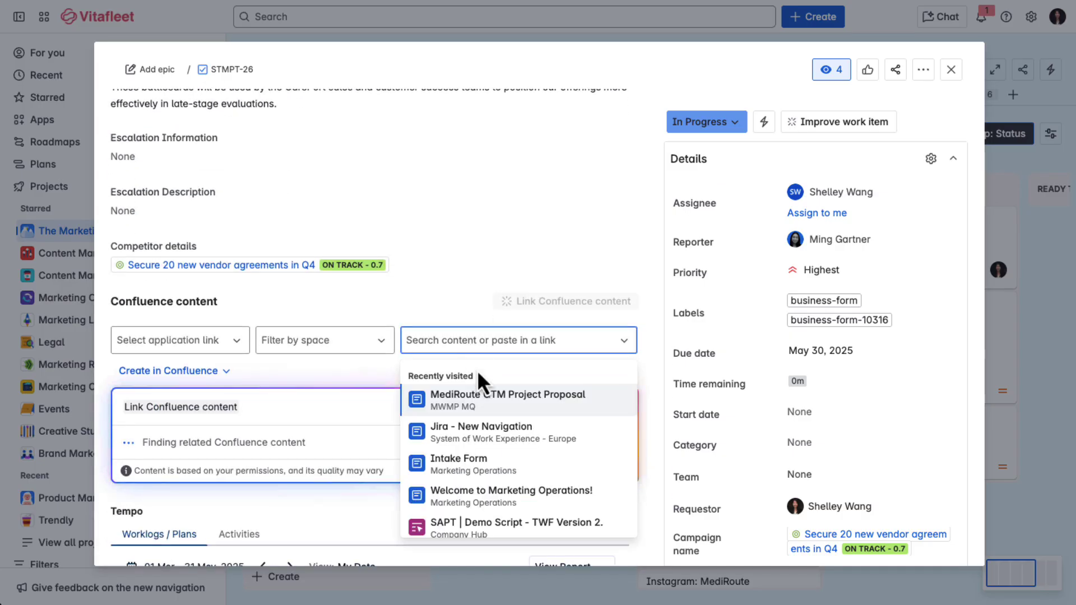
type("Competitor")
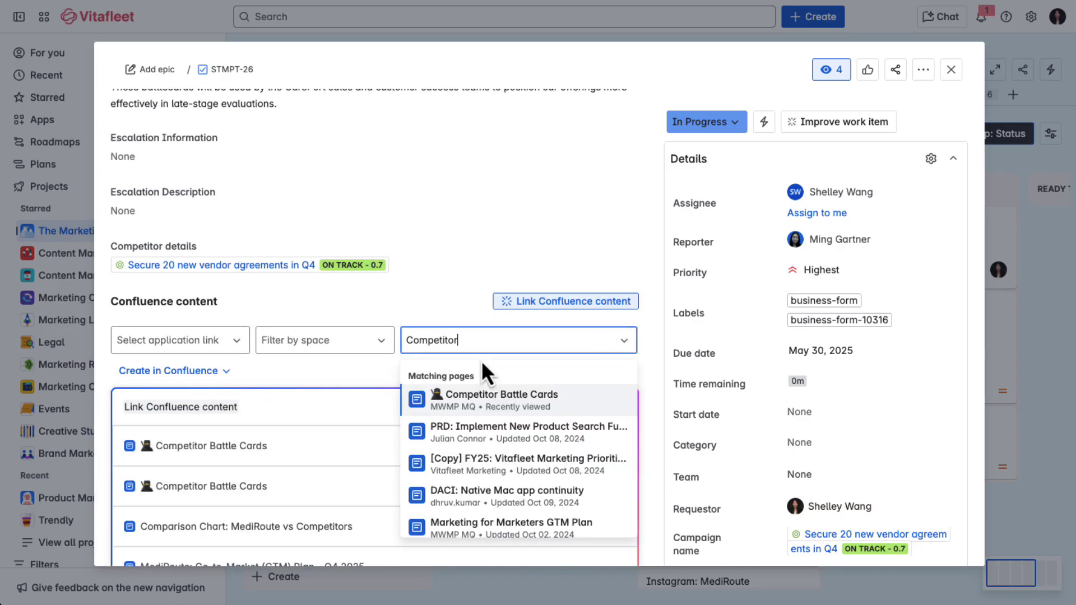
left_click(489, 395)
left_click(564, 392)
Add the pasted Google Slides URL as a web link on the item.
scroll(303, 337, "up", 5)
left_click(140, 149)
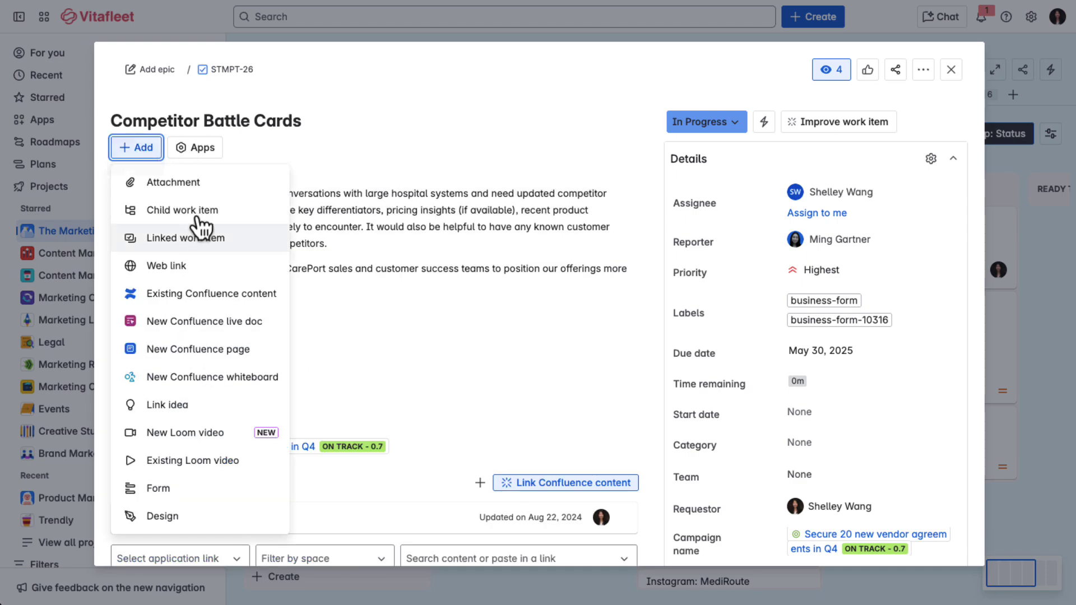
left_click(193, 268)
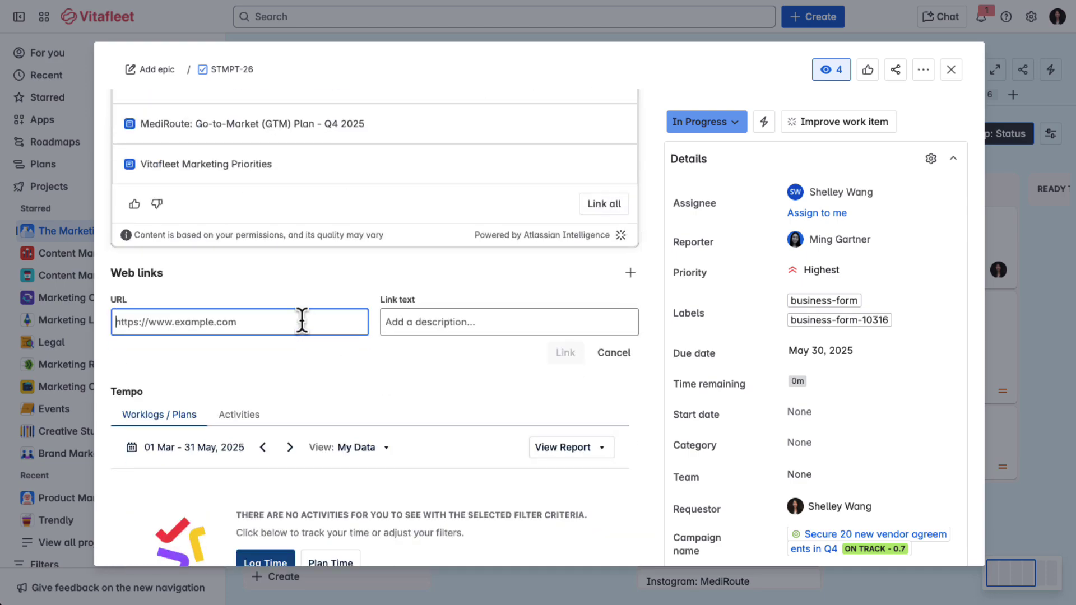
key("ctrl+v")
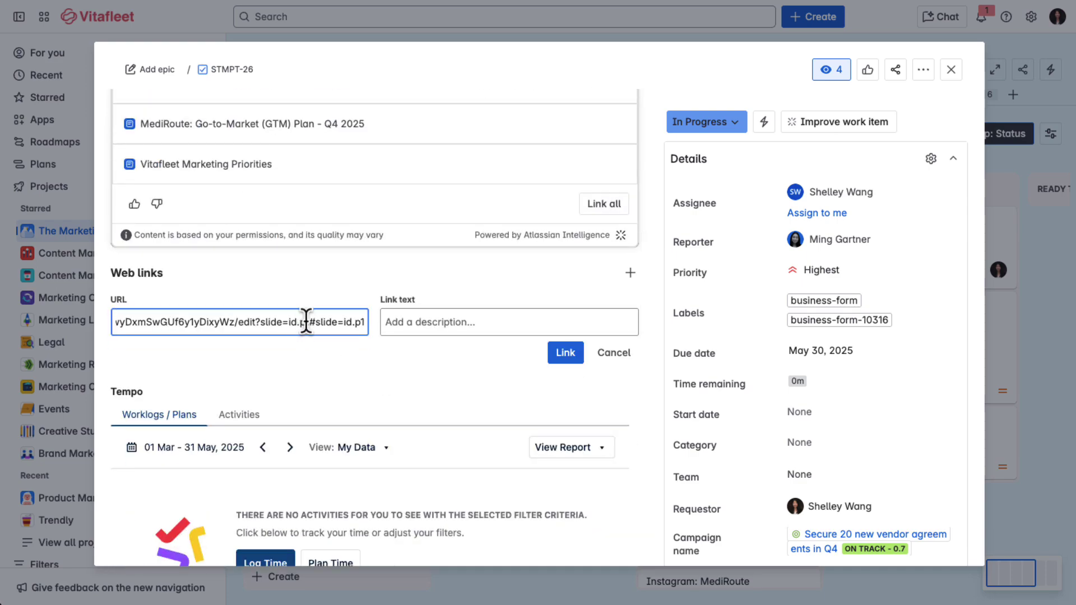
left_click(572, 353)
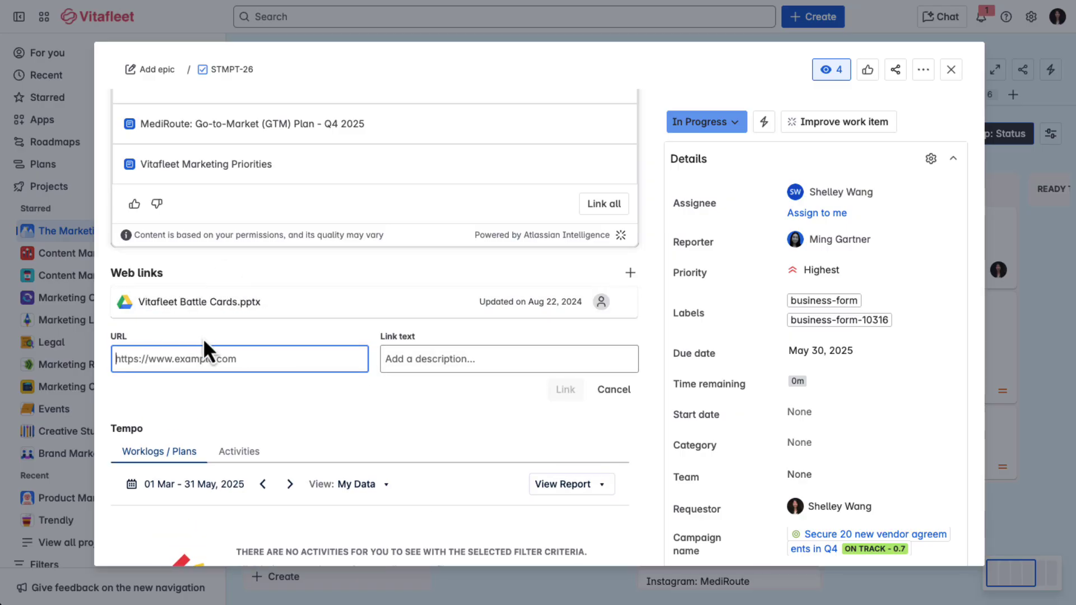
scroll(341, 392, "down", 10)
scroll(342, 393, "up", 10)
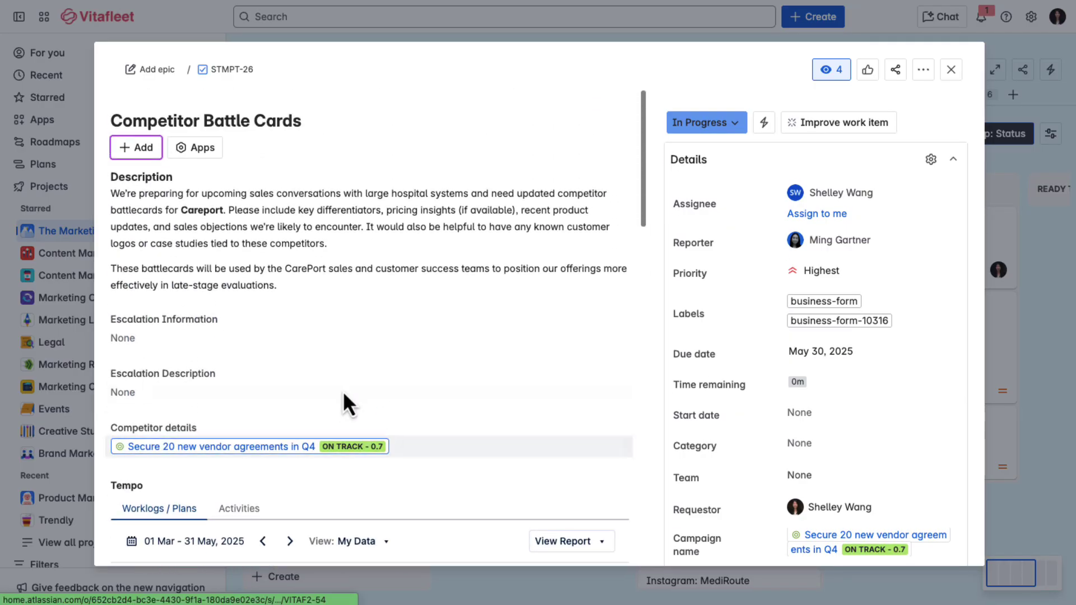
Change STMPT-26's status from In Progress to For Review.
left_click(706, 128)
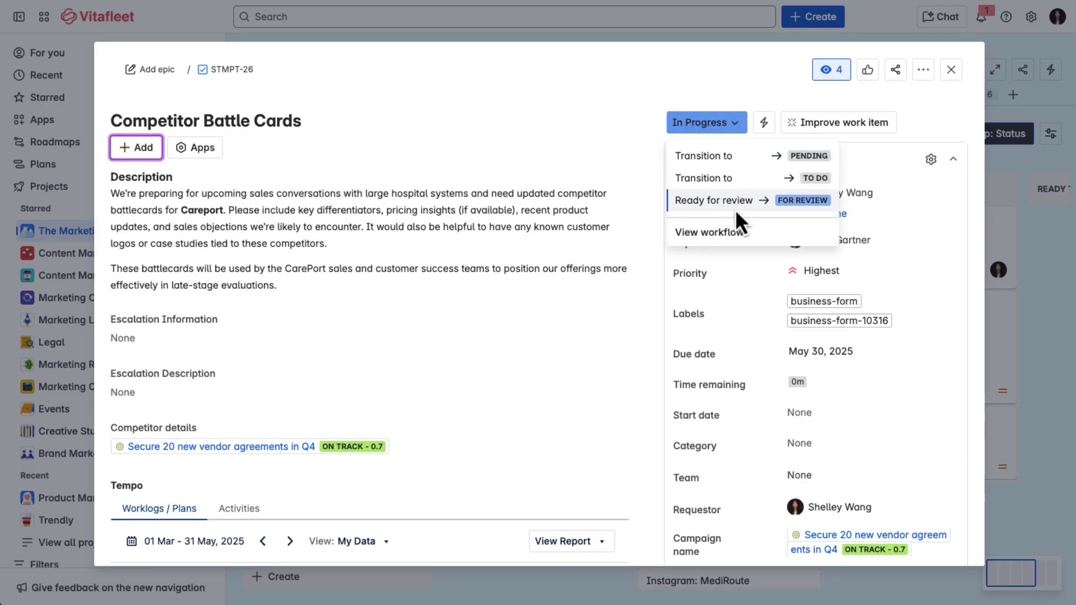
left_click(803, 203)
mouse_move(802, 203)
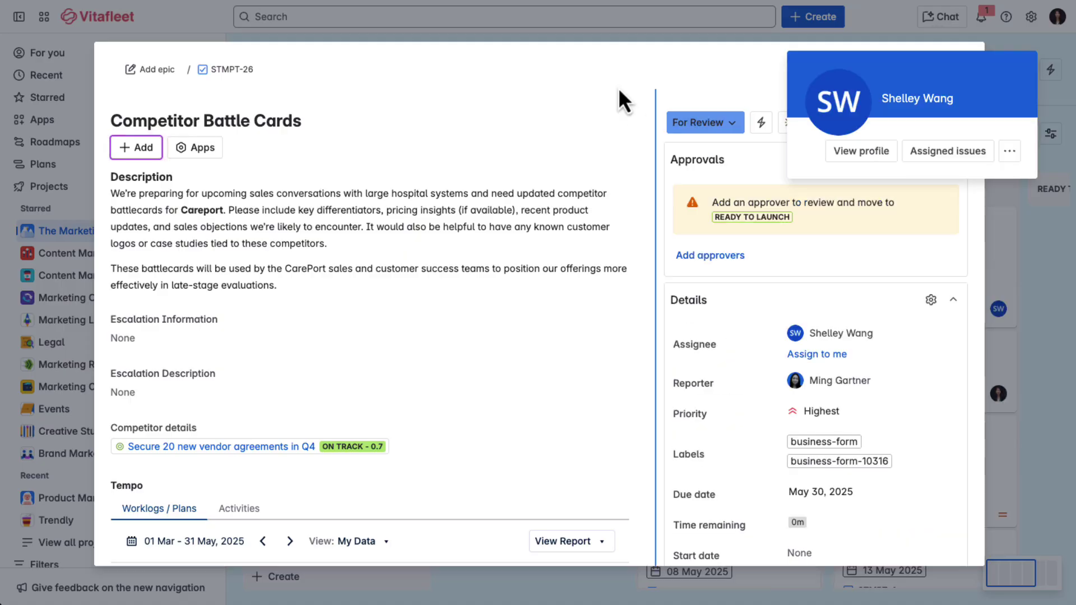
Add the reporter as the request's approver by searching their name.
left_click(720, 256)
type("Ming")
left_click(750, 303)
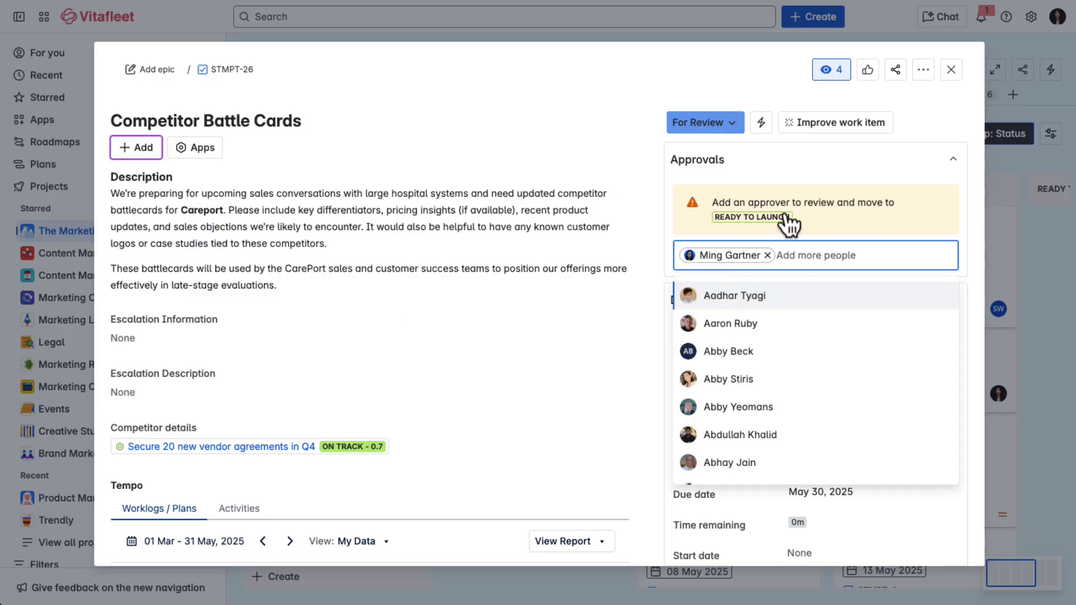
left_click(946, 121)
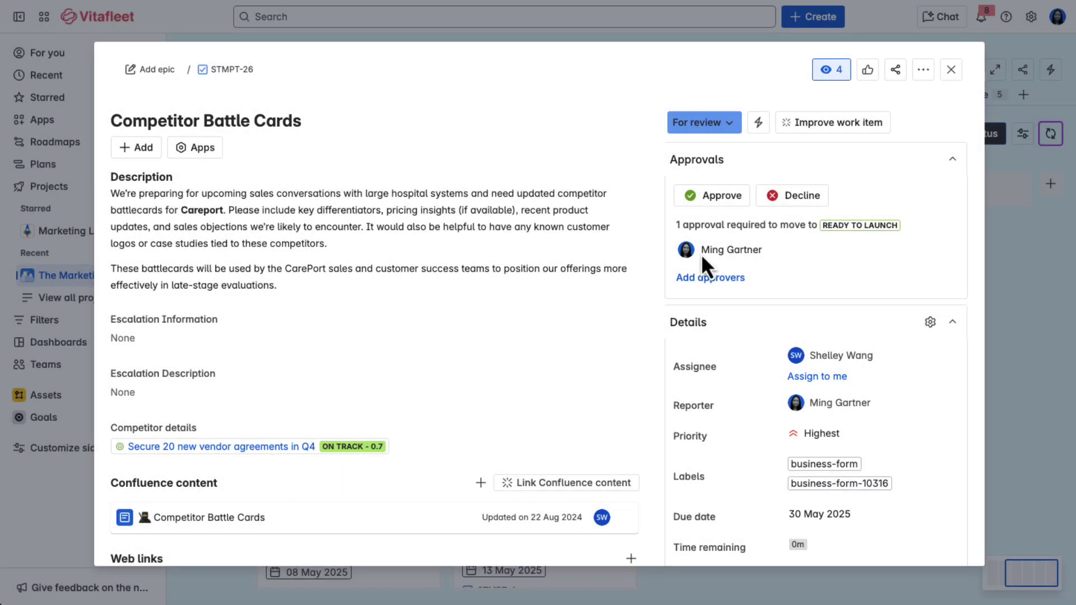
Approve STMPT-26 from the Approvals panel.
left_click(708, 195)
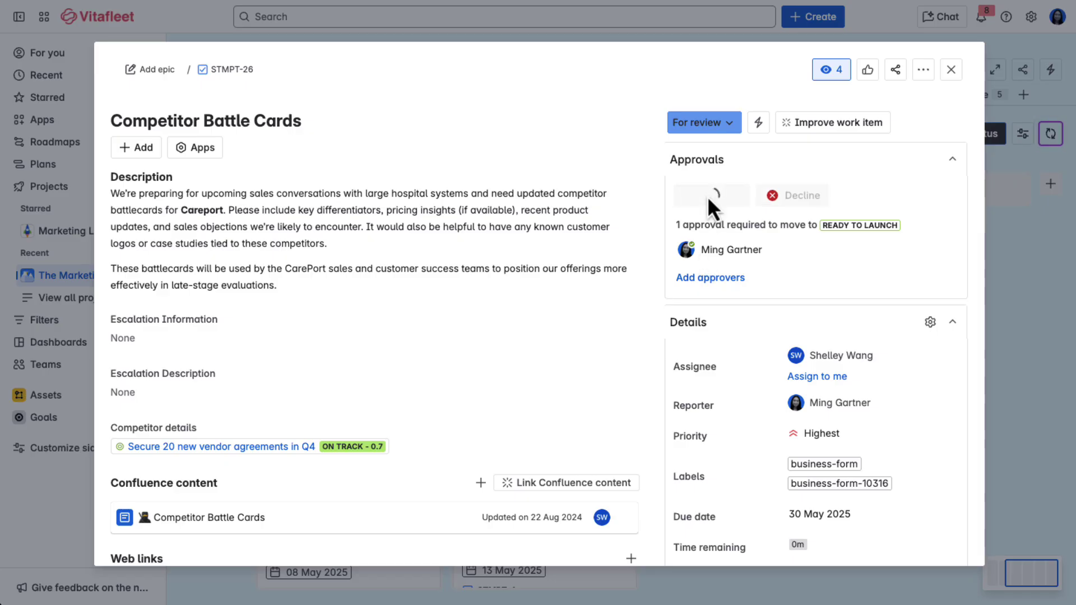